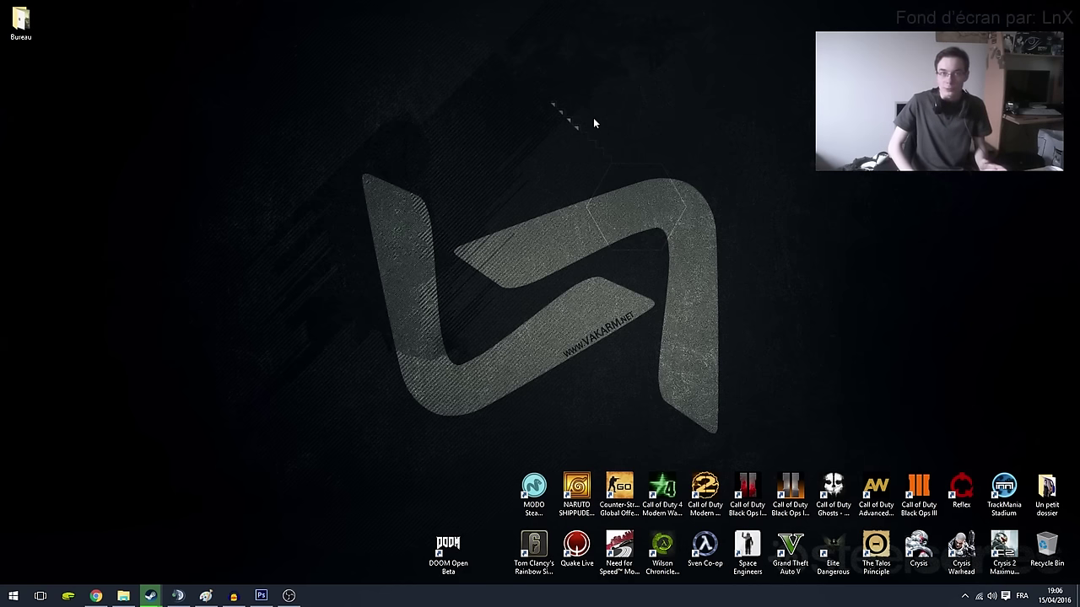
Step: Open Device Manager from the Devices section of Windows Settings, close Settings, and maximize the Device Manager window
{"action": "left_click", "coordinate": [13, 596]}
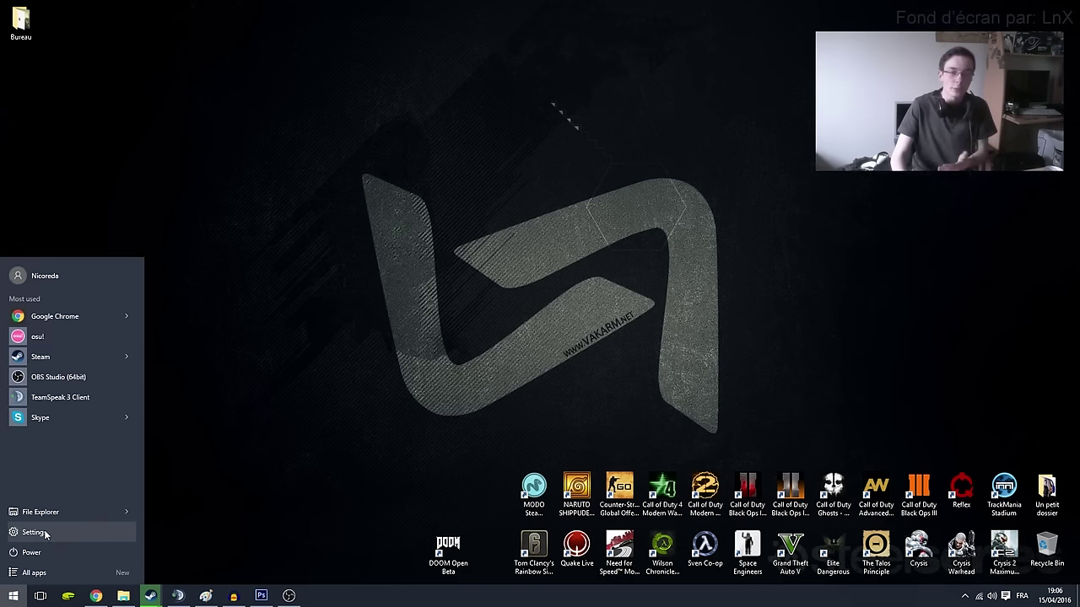
{"action": "left_click", "coordinate": [47, 531]}
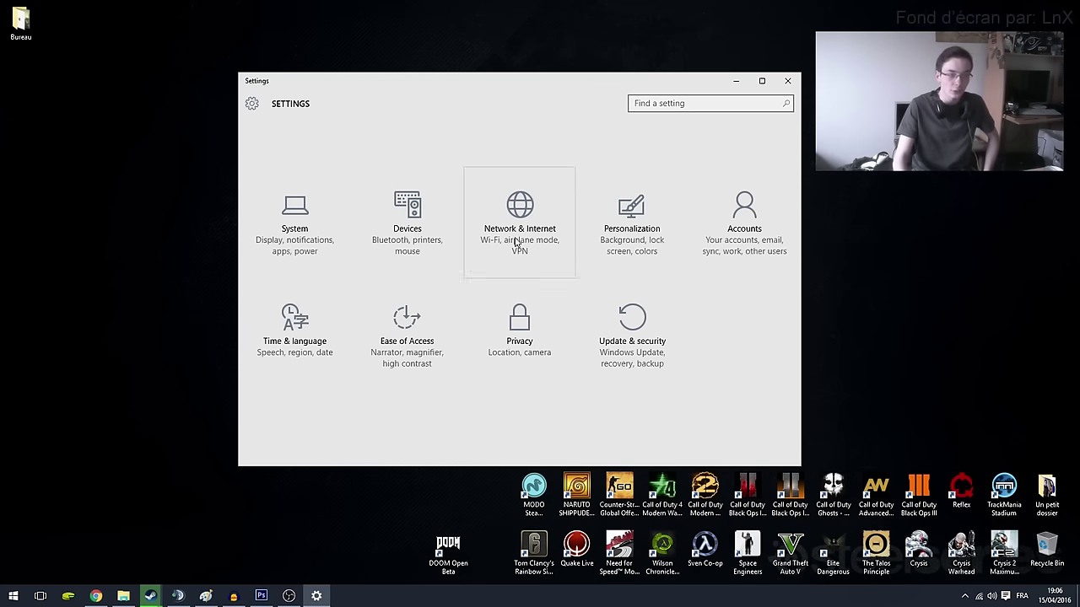
{"action": "left_click", "coordinate": [410, 241]}
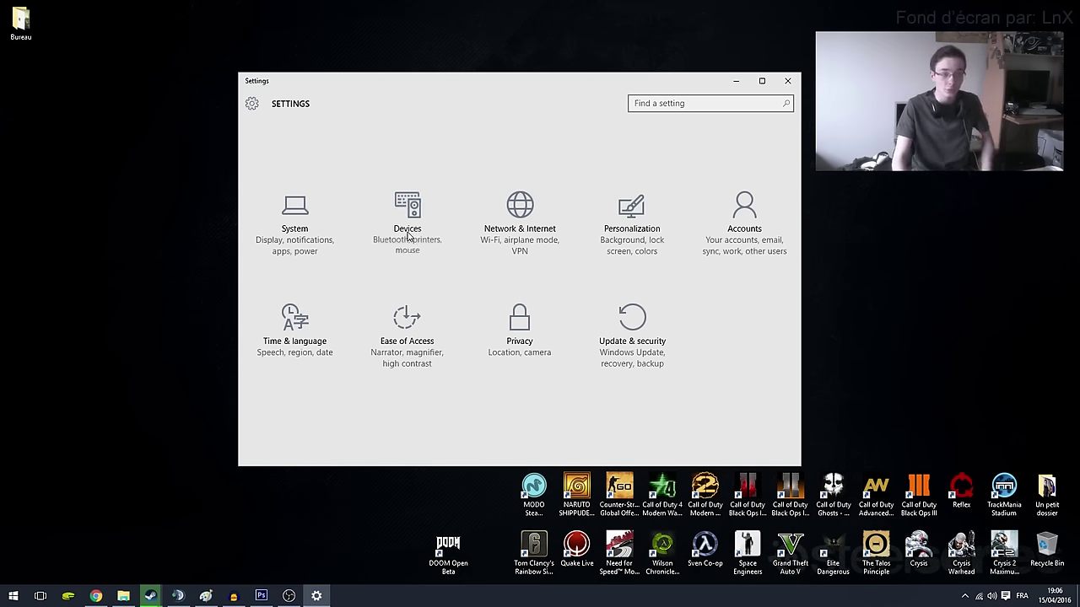
{"action": "scroll", "coordinate": [531, 236], "scroll_direction": "down", "scroll_amount": 5}
{"action": "left_click", "coordinate": [464, 428]}
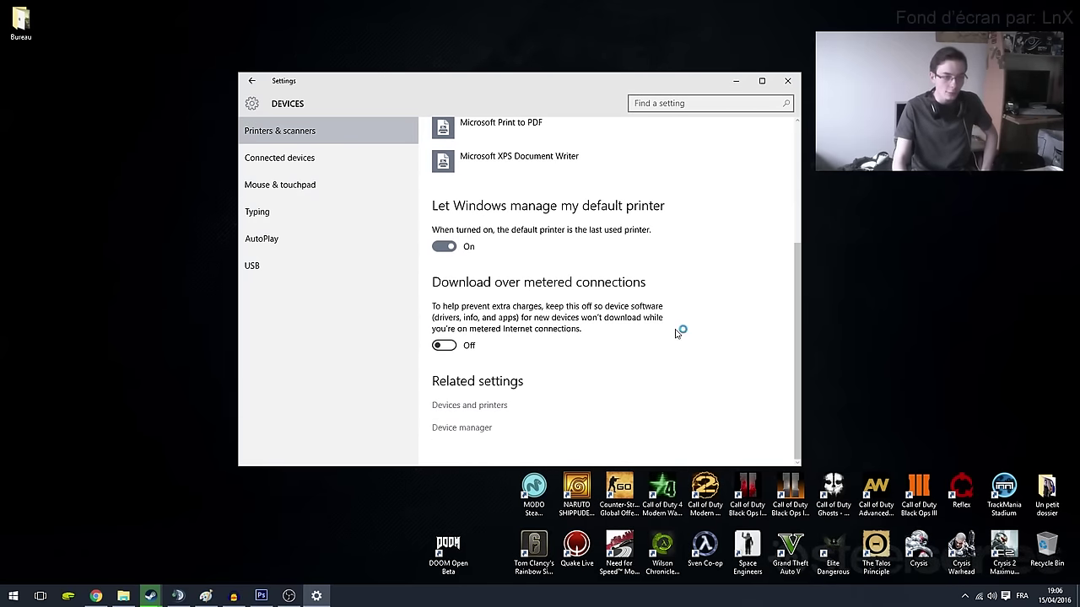
{"action": "left_click", "coordinate": [788, 80]}
{"action": "double_click", "coordinate": [231, 32]}
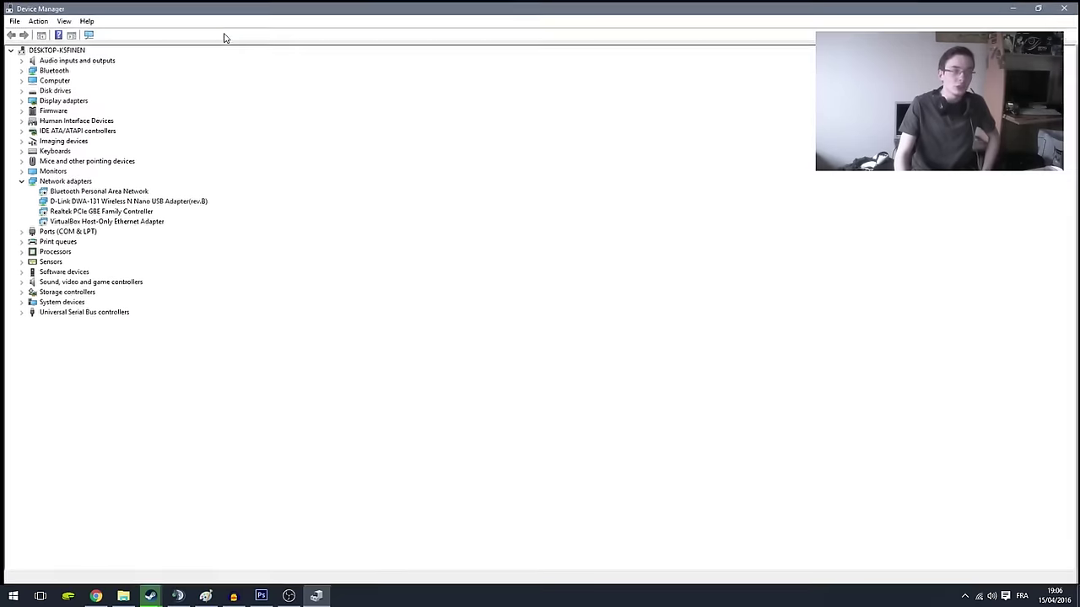
Step: Uninstall the Bluetooth RFBNEP device including its driver software, and close Device Manager
{"action": "left_click", "coordinate": [18, 69]}
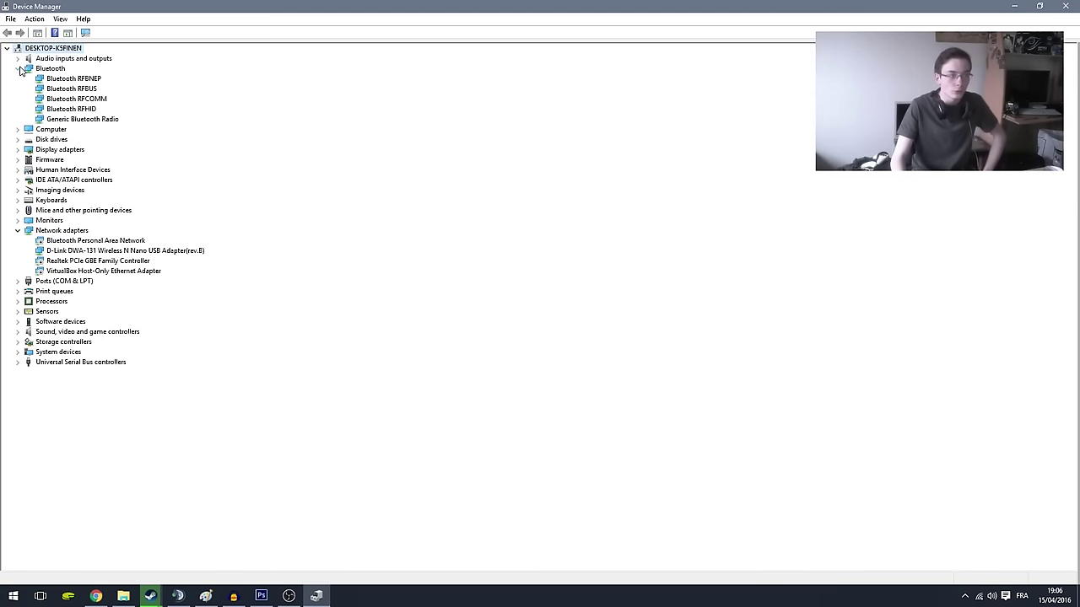
{"action": "left_click", "coordinate": [69, 78]}
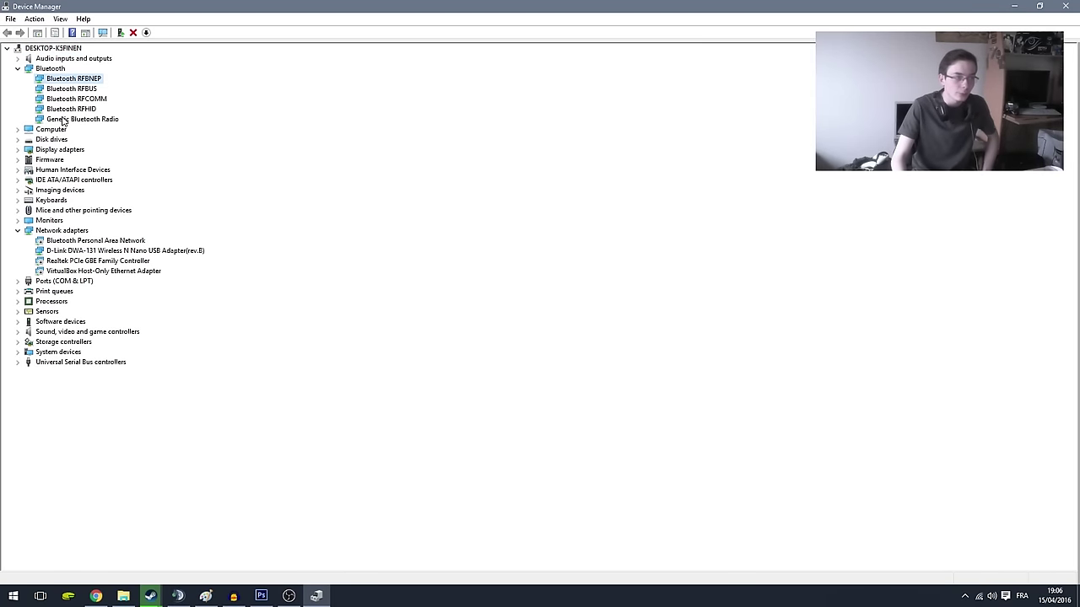
{"action": "left_click", "coordinate": [64, 120]}
{"action": "left_click", "coordinate": [63, 80]}
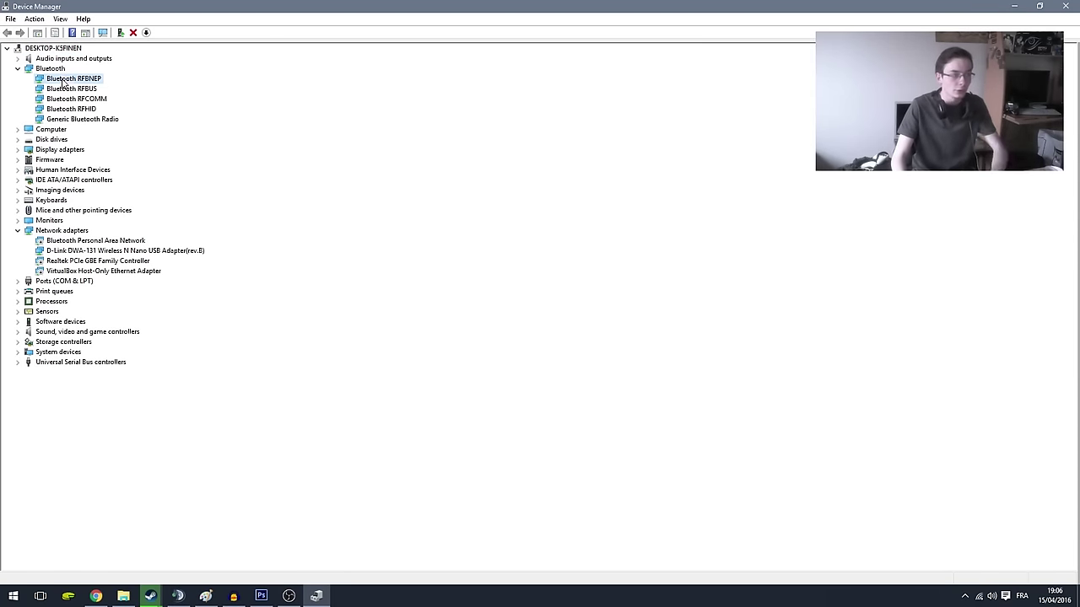
{"action": "key", "text": "Delete"}
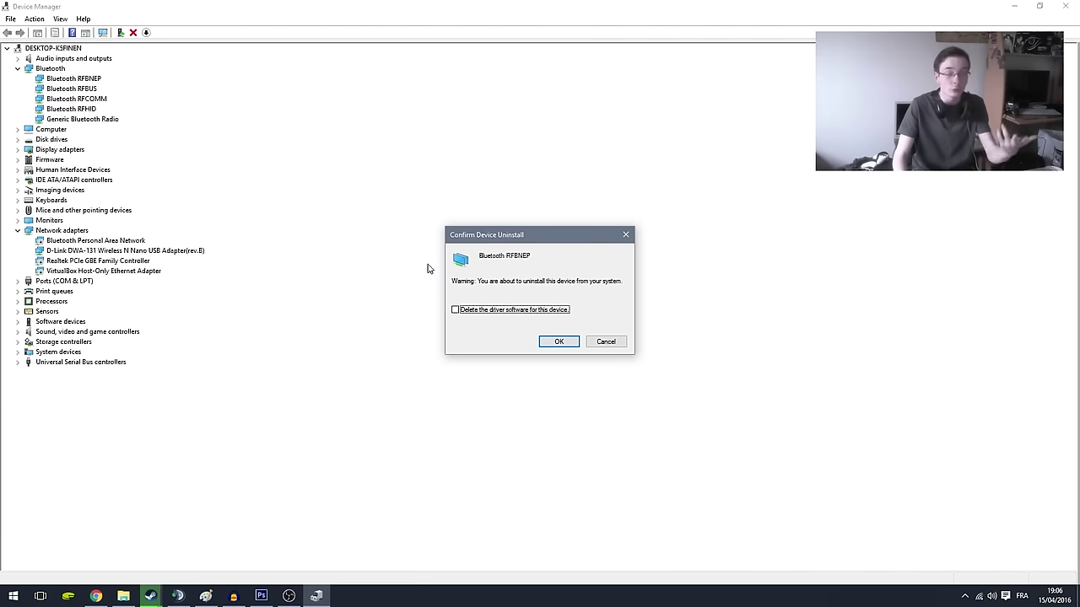
{"action": "left_click", "coordinate": [494, 312]}
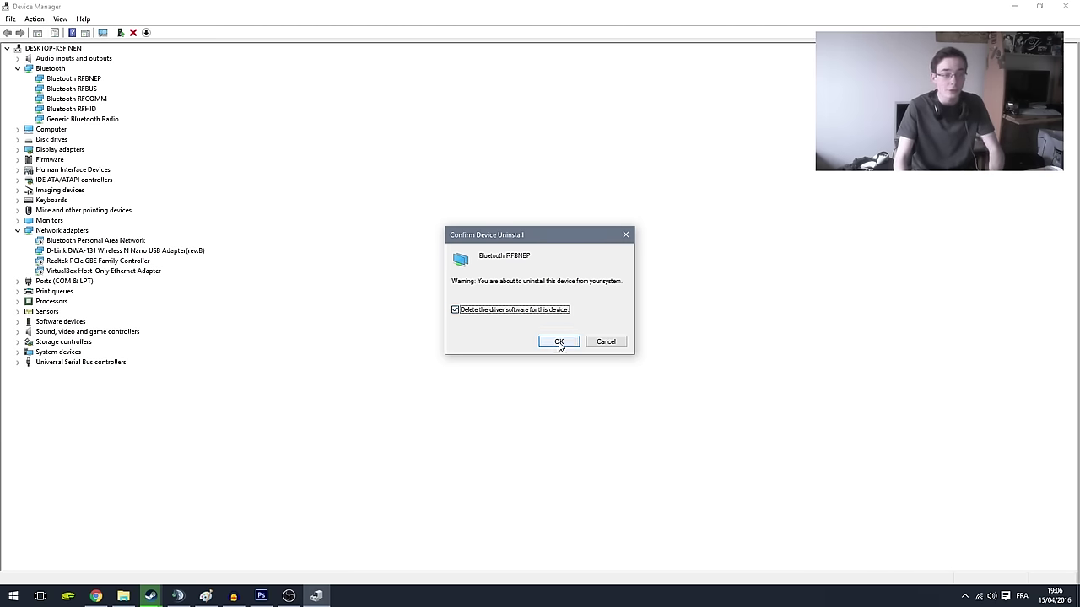
{"action": "left_click", "coordinate": [559, 343]}
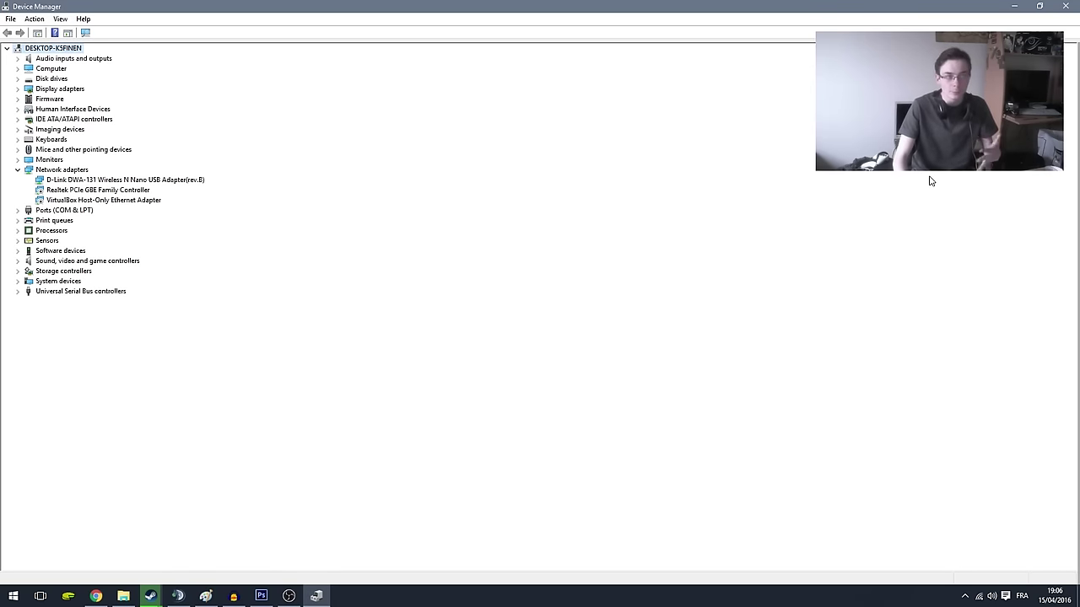
{"action": "key", "text": "alt+F4"}
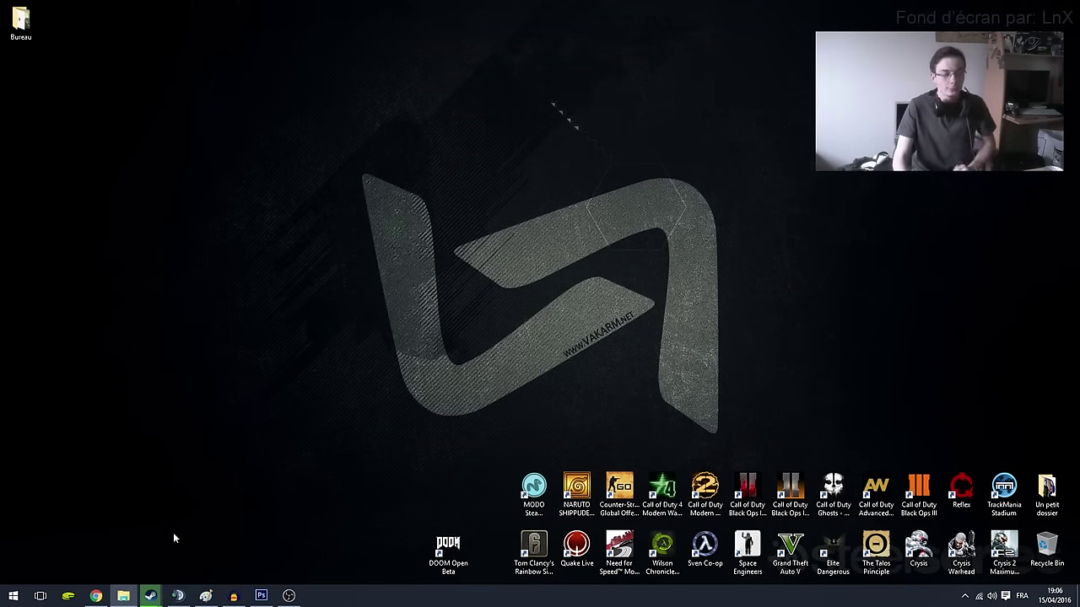
Step: Switch to Chrome and download TC00636200A.exe from the Bluetooth Stack for Windows by Toshiba support page
{"action": "left_click", "coordinate": [97, 596]}
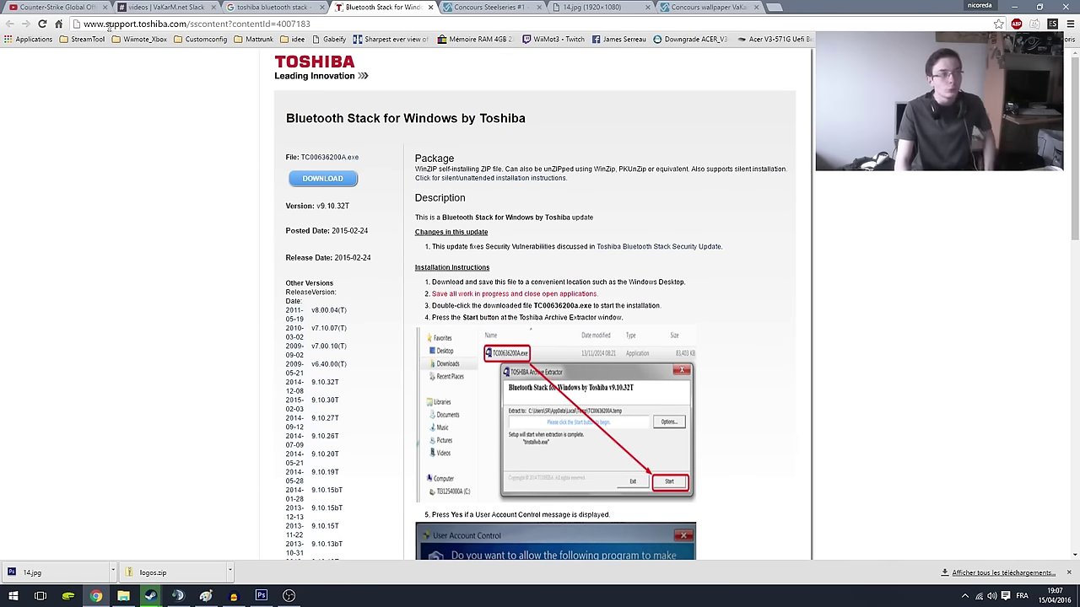
{"action": "left_click_drag", "start_coordinate": [109, 26], "coordinate": [327, 25]}
{"action": "left_click", "coordinate": [201, 24]}
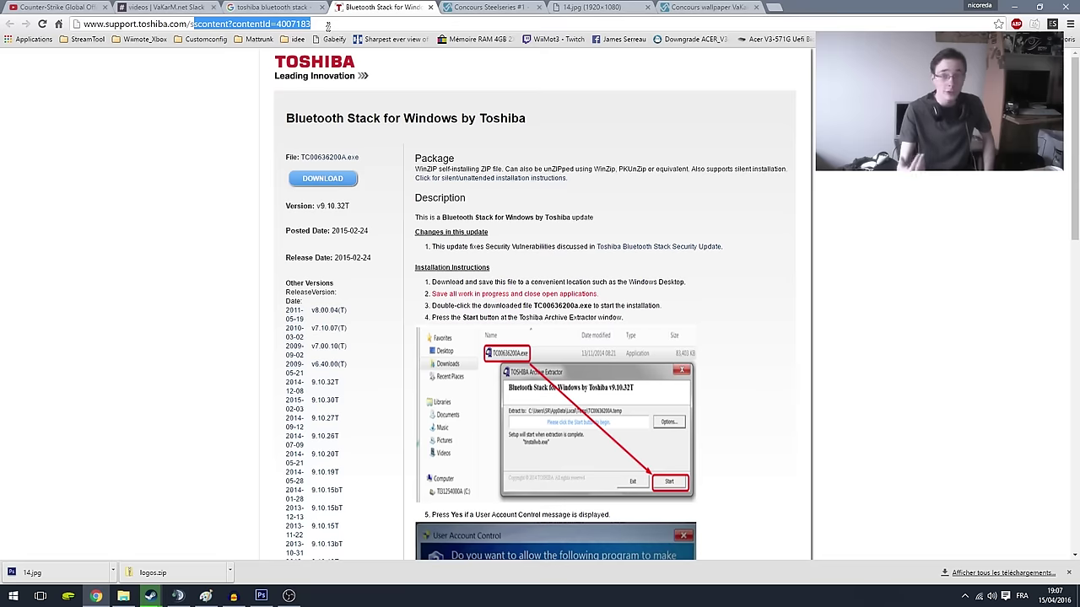
{"action": "scroll", "coordinate": [506, 207], "scroll_direction": "down", "scroll_amount": 6}
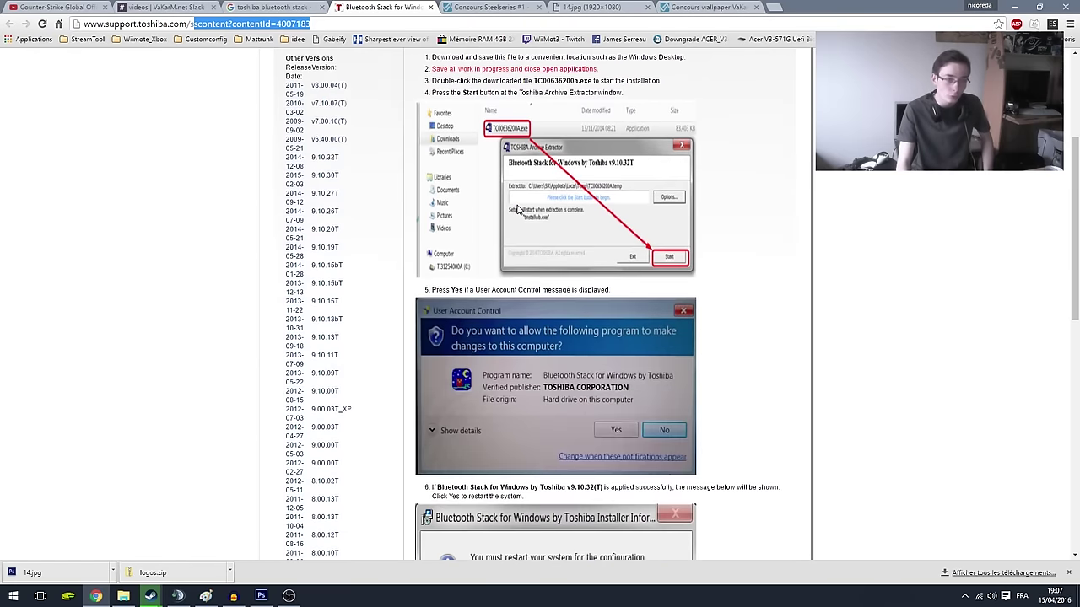
{"action": "scroll", "coordinate": [518, 210], "scroll_direction": "down", "scroll_amount": 4}
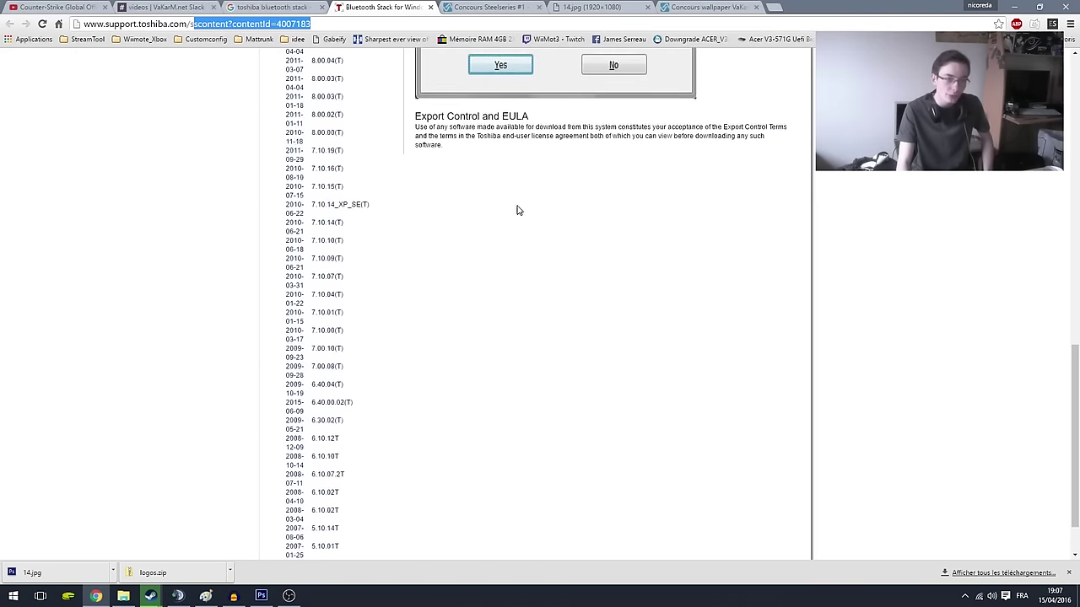
{"action": "scroll", "coordinate": [605, 181], "scroll_direction": "up", "scroll_amount": 9}
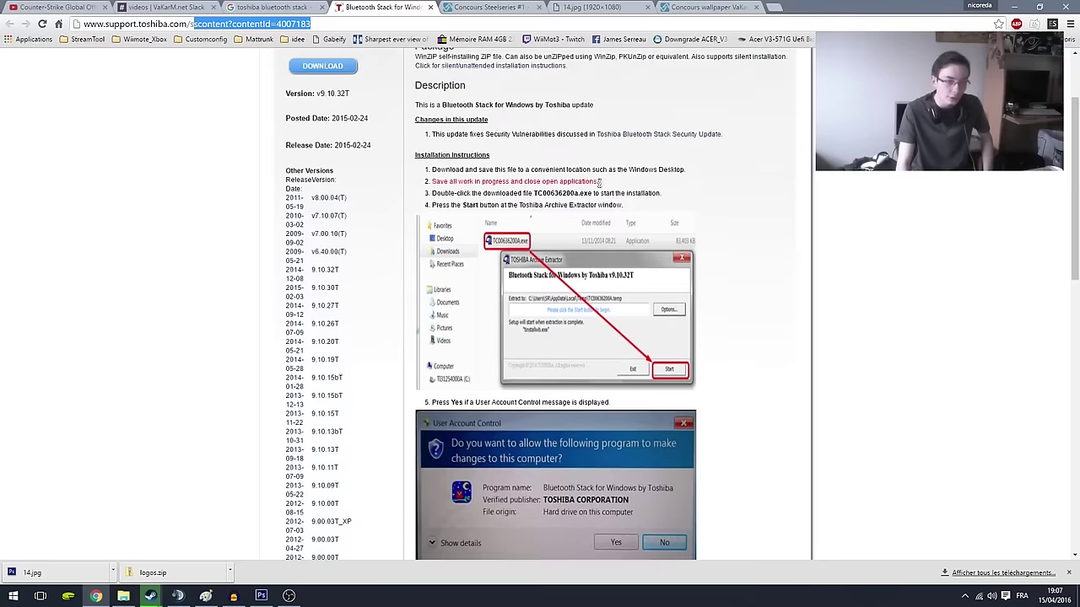
{"action": "scroll", "coordinate": [605, 146], "scroll_direction": "up", "scroll_amount": 1}
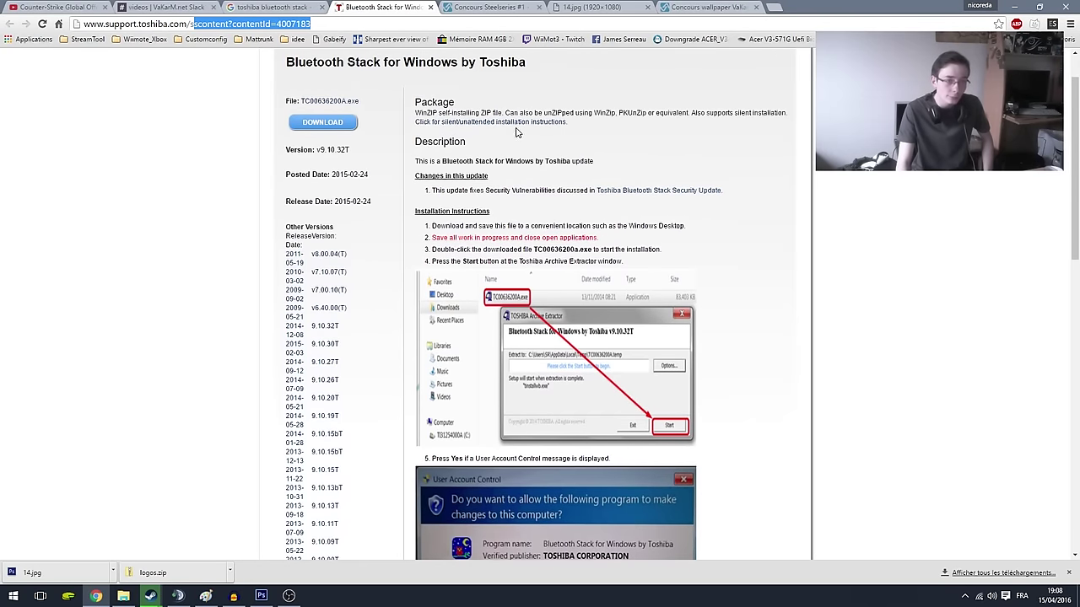
{"action": "scroll", "coordinate": [518, 128], "scroll_direction": "up", "scroll_amount": 1}
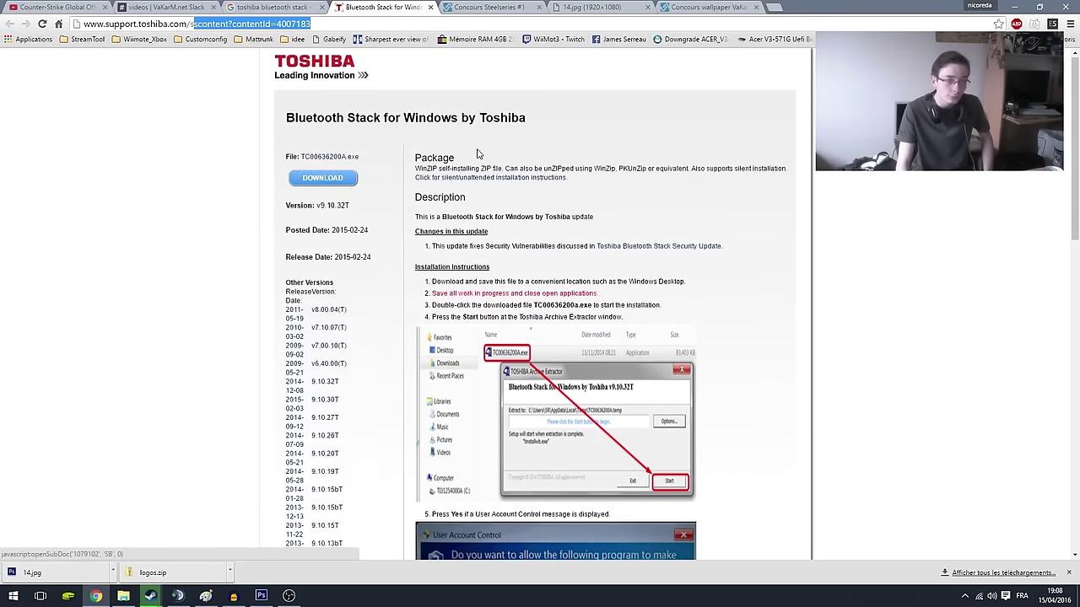
{"action": "left_click", "coordinate": [323, 180]}
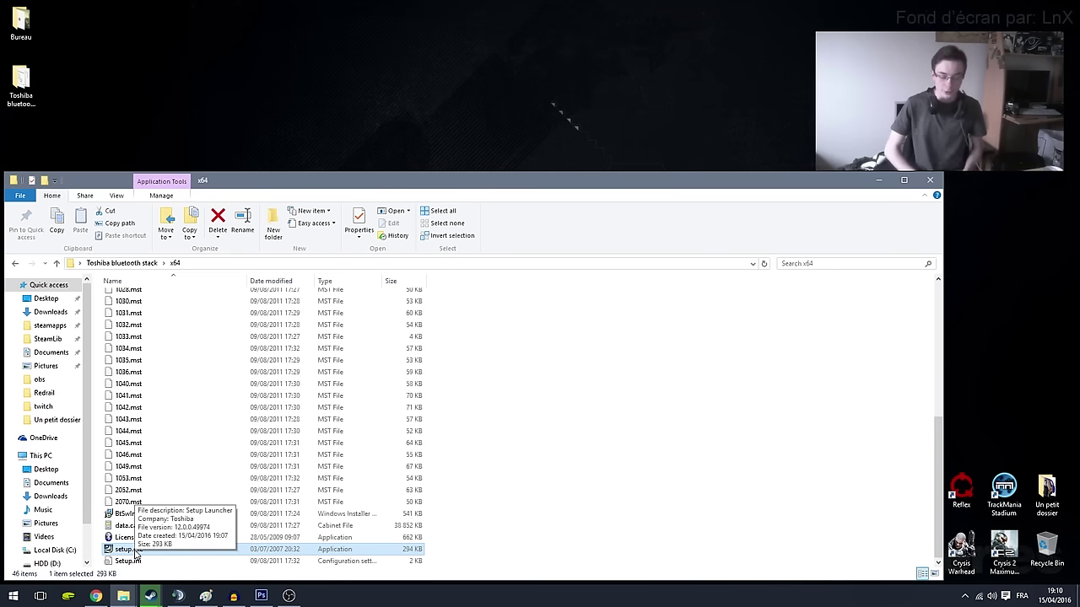
Step: Run setup.exe from the x64 folder, accept the licence agreement, and start installing Bluetooth Stack for Windows by Toshiba
{"action": "double_click", "coordinate": [134, 550]}
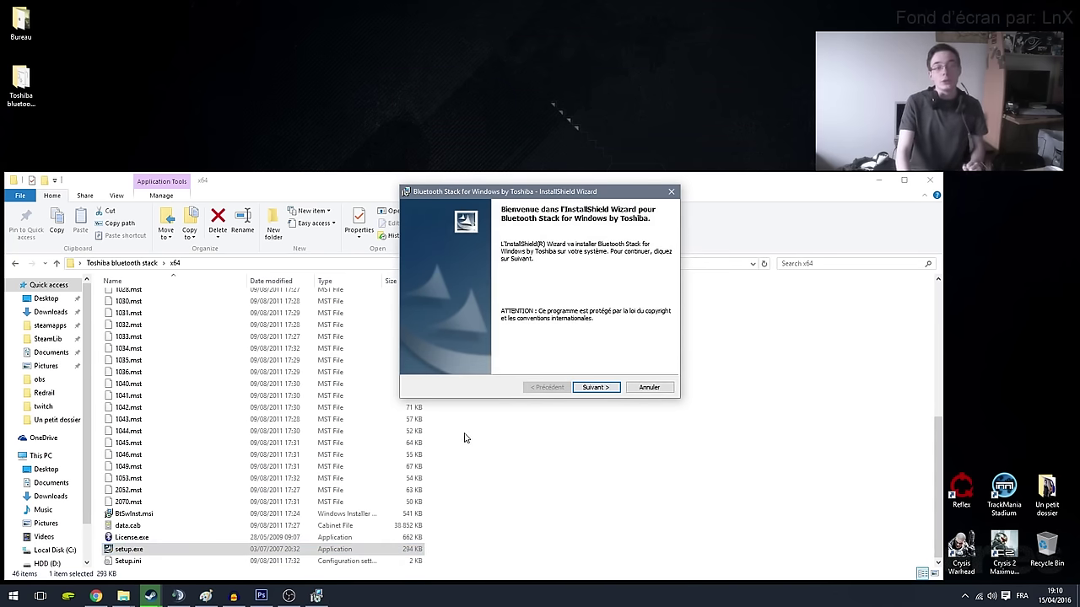
{"action": "left_click", "coordinate": [595, 387]}
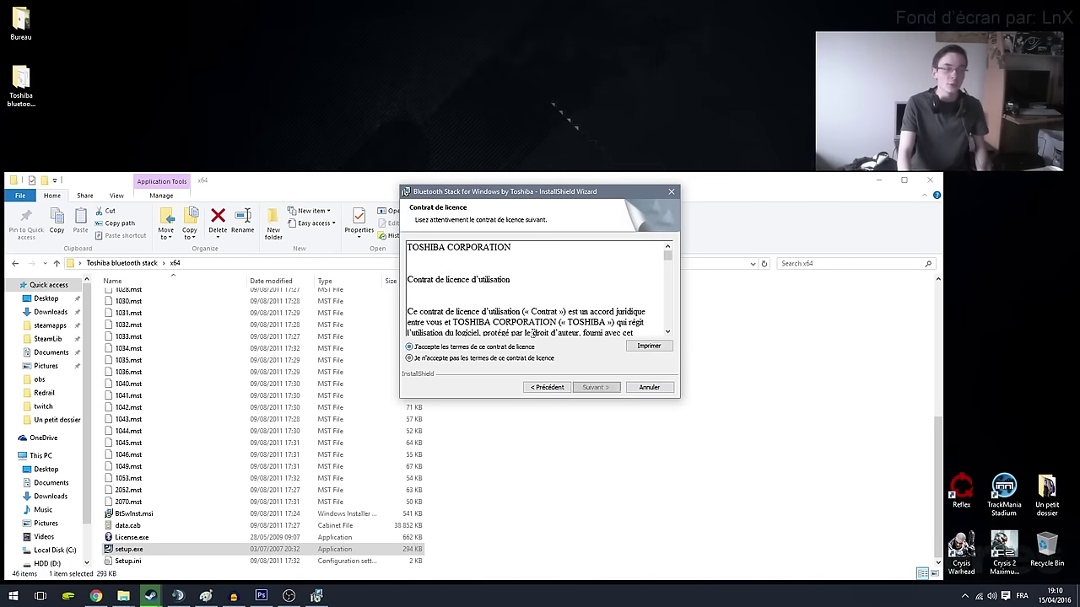
{"action": "left_click", "coordinate": [531, 346]}
{"action": "left_click_drag", "start_coordinate": [668, 252], "coordinate": [663, 290]}
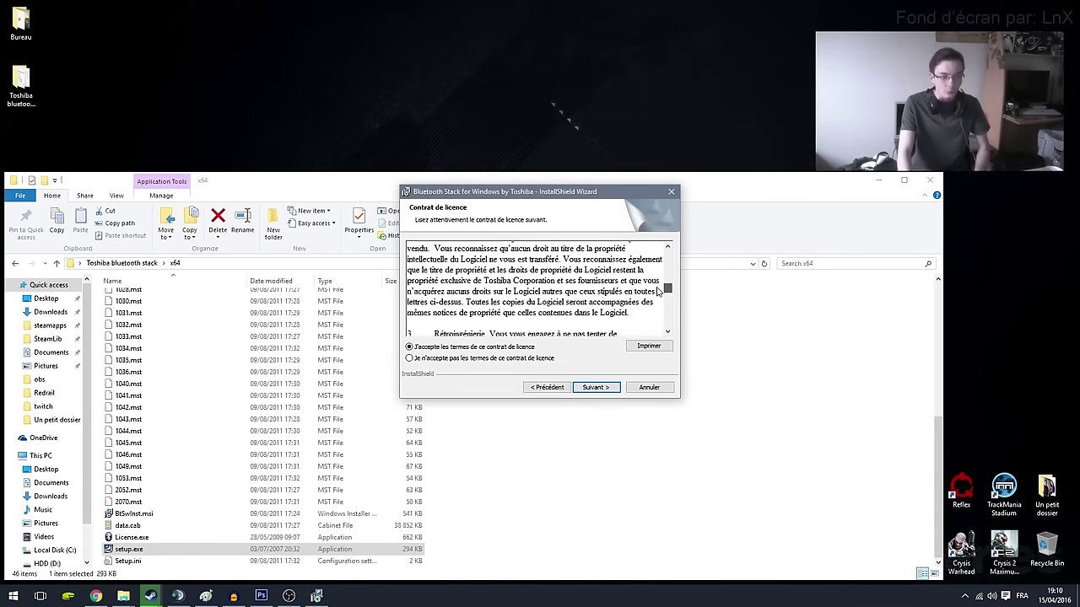
{"action": "left_click", "coordinate": [594, 387]}
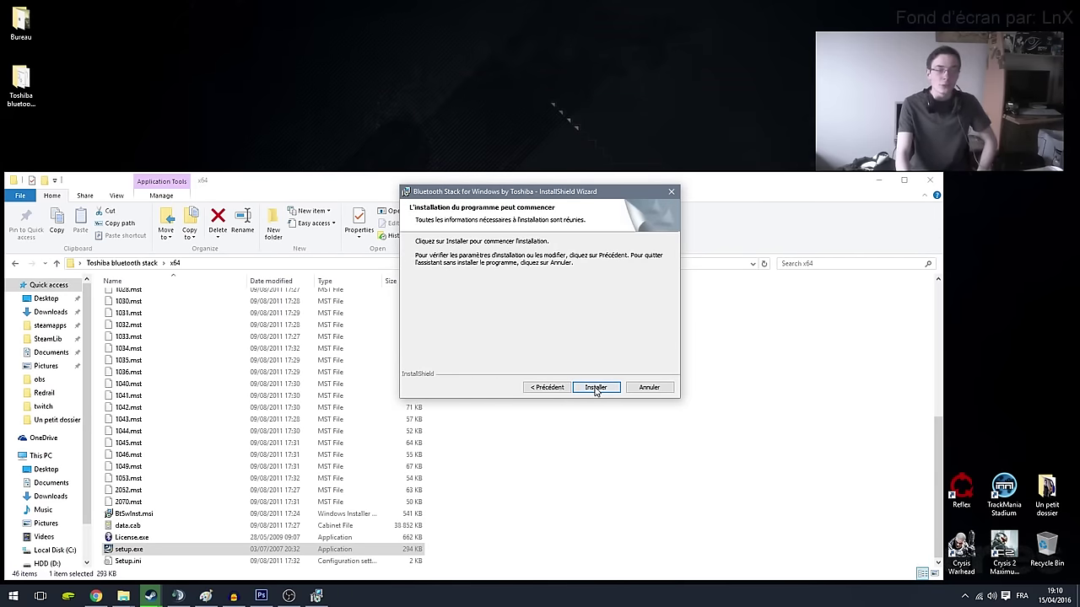
{"action": "left_click", "coordinate": [595, 388]}
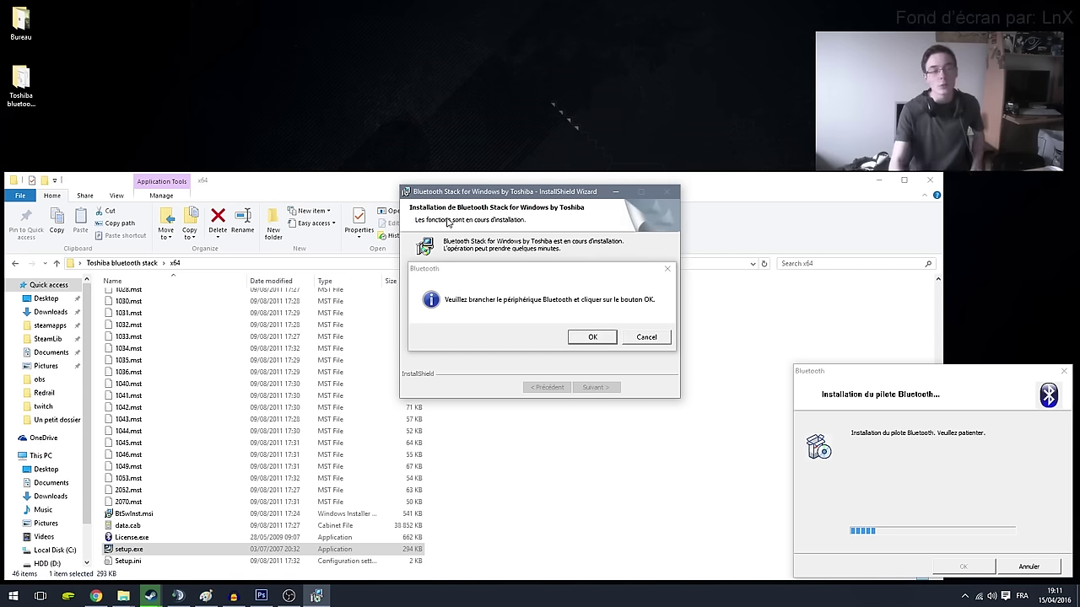
Step: Confirm that the Bluetooth device is plugged in, finish the installation without restarting, and close the x64 folder
{"action": "left_click", "coordinate": [486, 306]}
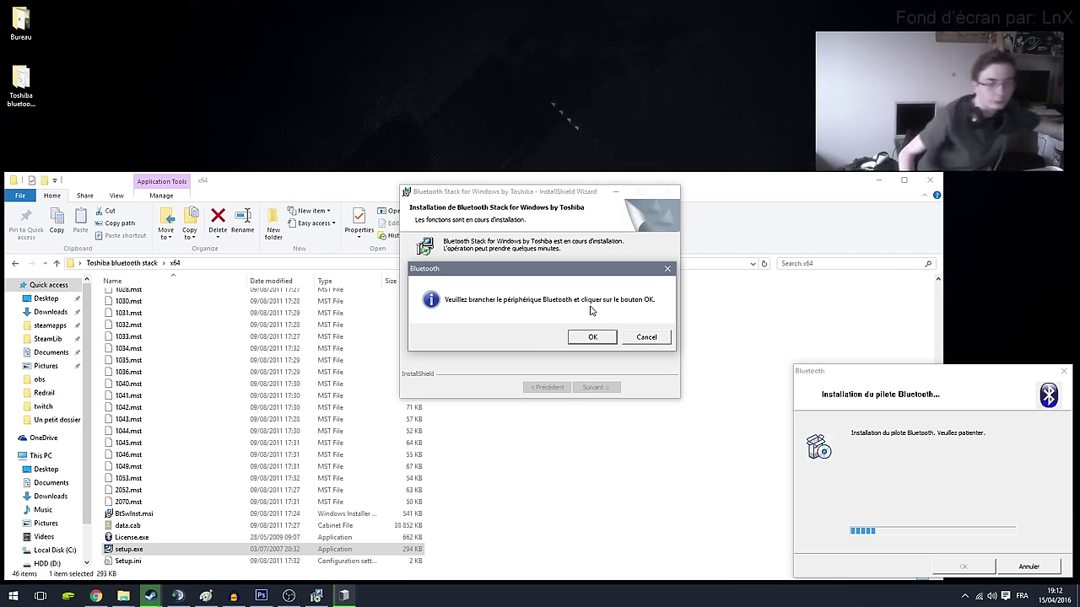
{"action": "left_click", "coordinate": [597, 336]}
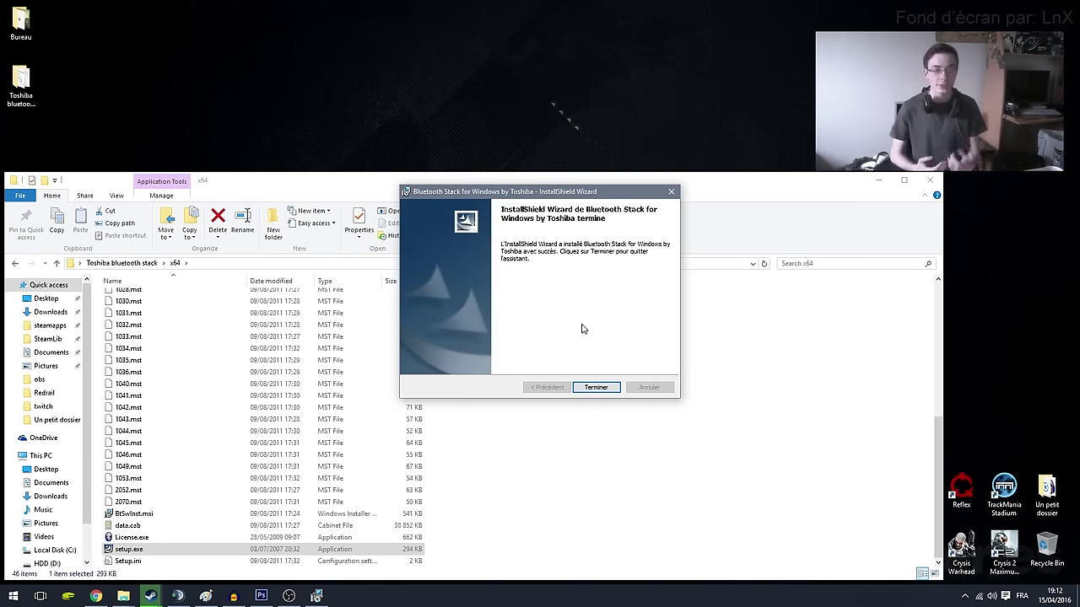
{"action": "left_click", "coordinate": [596, 387]}
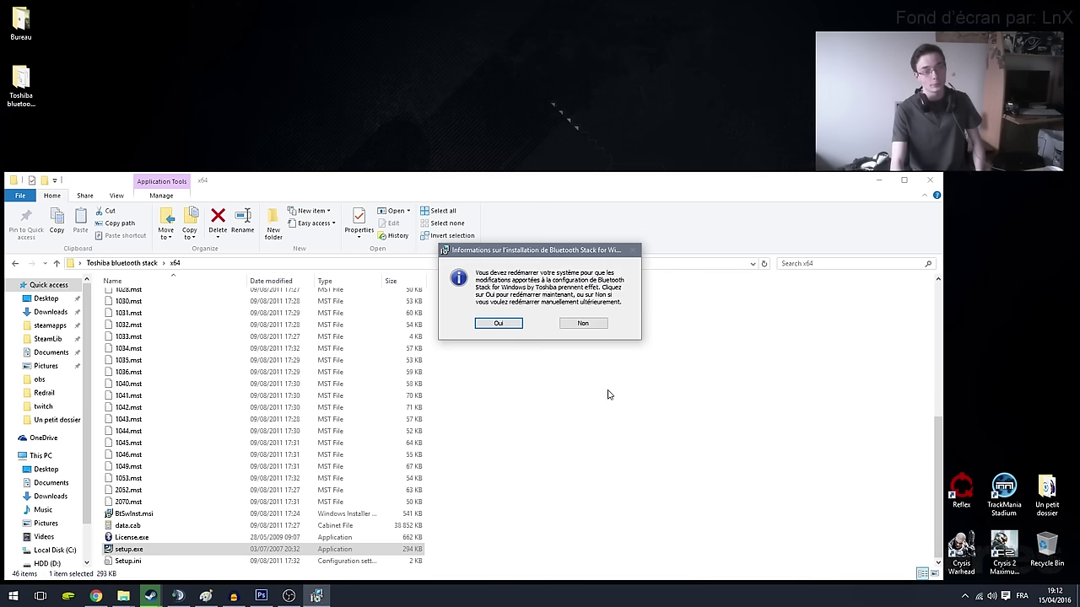
{"action": "left_click", "coordinate": [583, 324]}
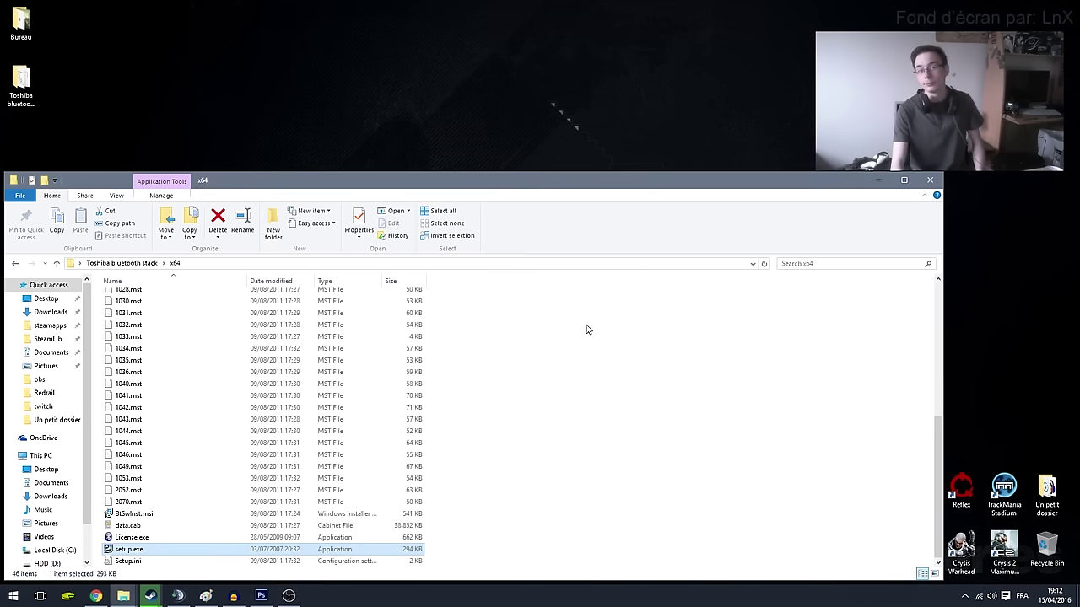
{"action": "left_click", "coordinate": [929, 181]}
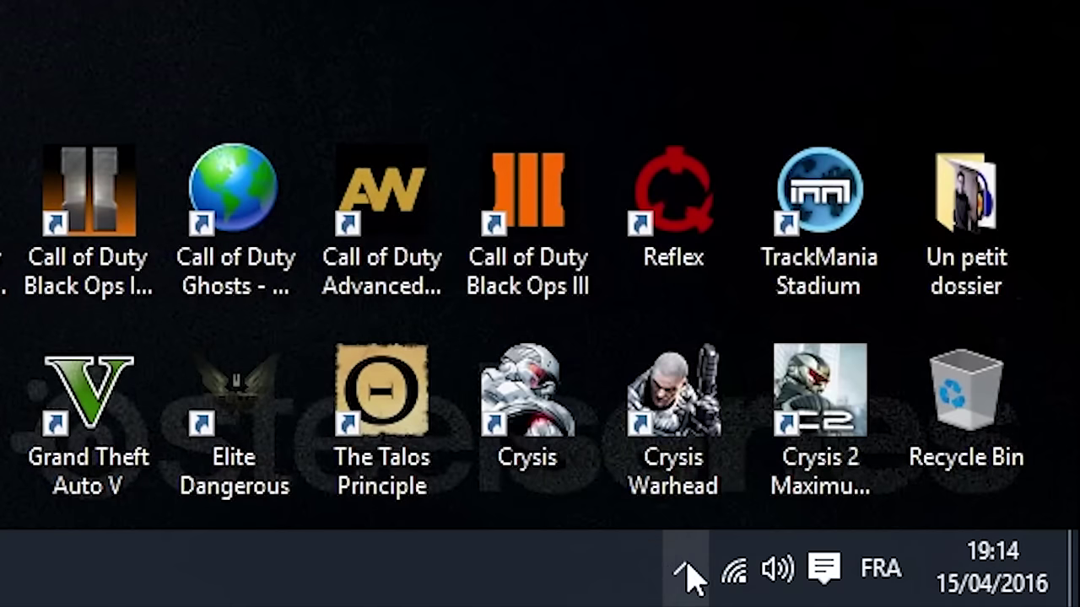
Step: Add a new Bluetooth connection in Express Mode for the Nintendo RVL-CNT-01 device
{"action": "left_click", "coordinate": [688, 578]}
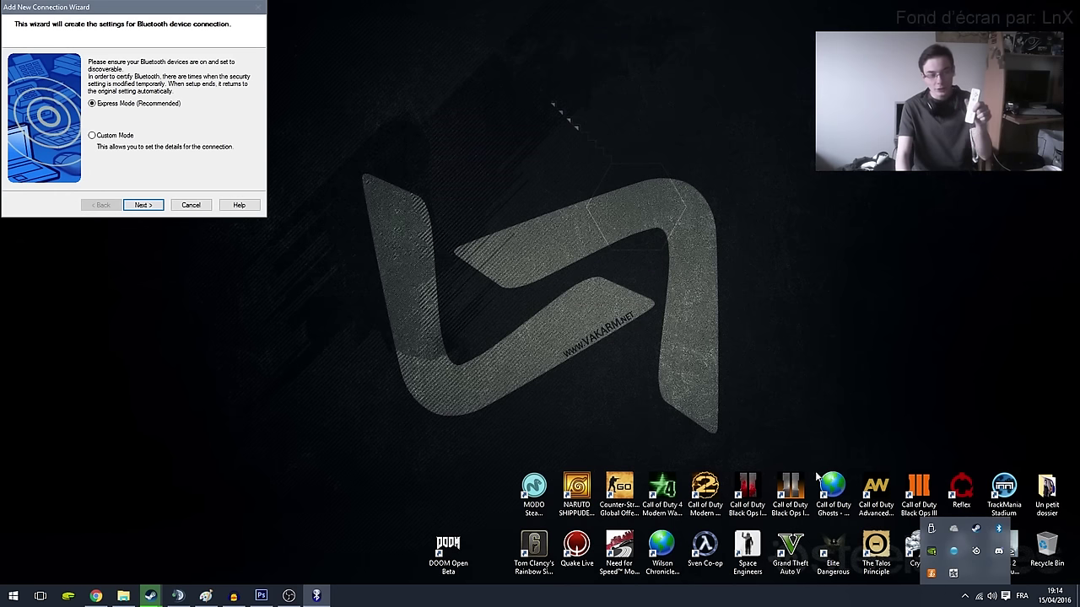
{"action": "left_click", "coordinate": [143, 205]}
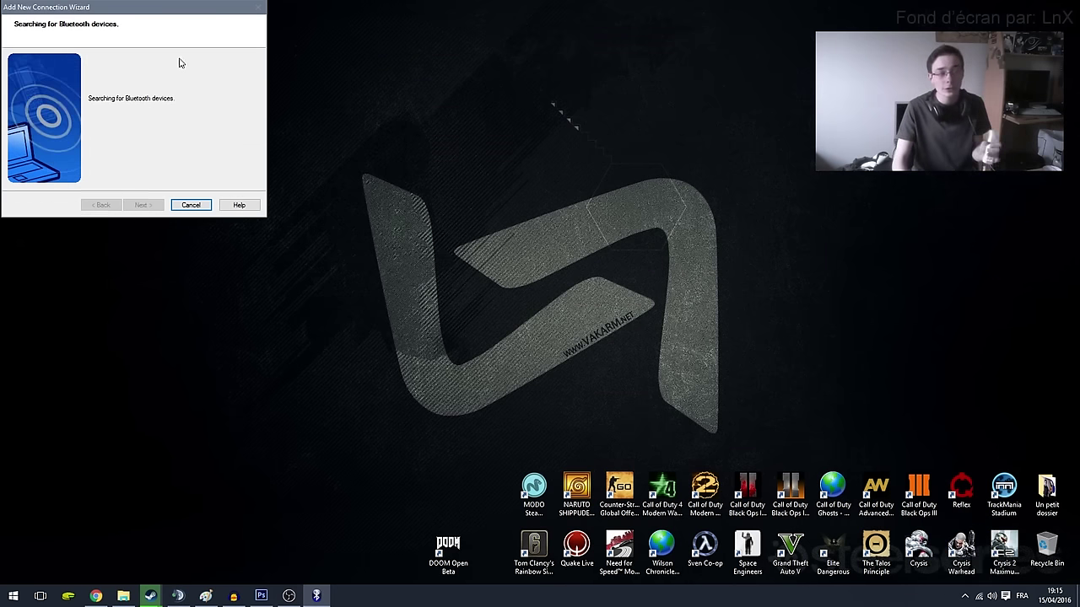
{"action": "left_click_drag", "start_coordinate": [139, 17], "coordinate": [279, 43]}
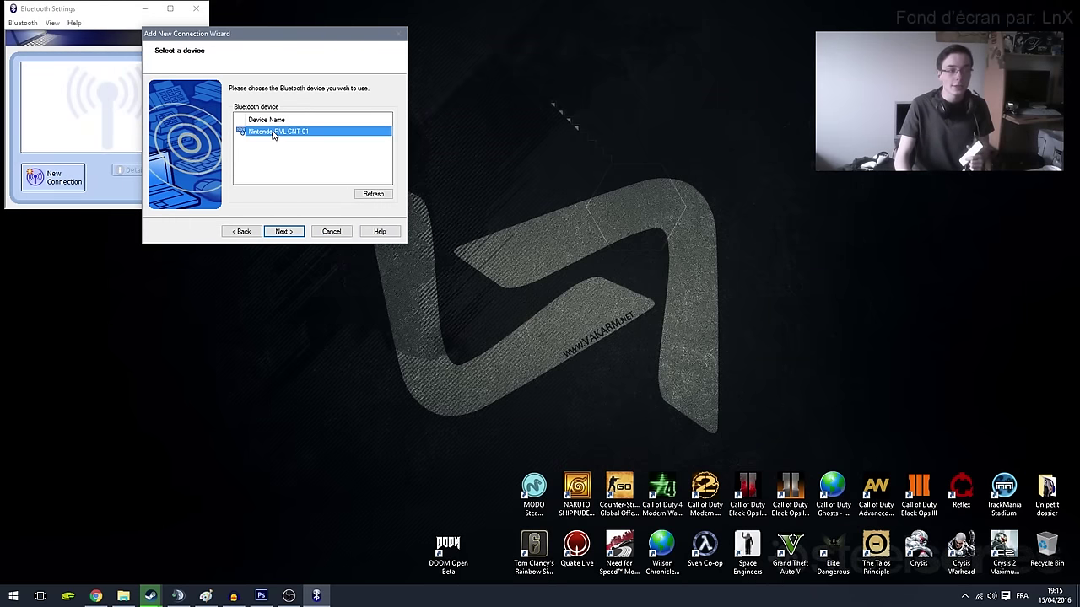
{"action": "left_click", "coordinate": [281, 232]}
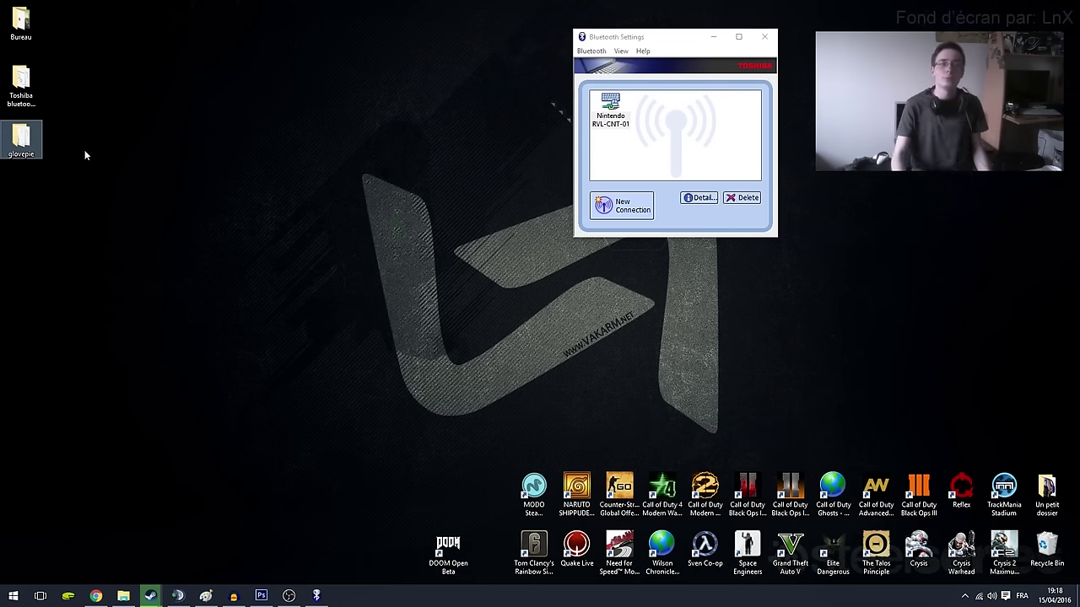
Step: Launch PIEFree.exe from the glovepie folder, open the csgo_reda.pie script, and widen the window to read its instructions
{"action": "double_click", "coordinate": [21, 139]}
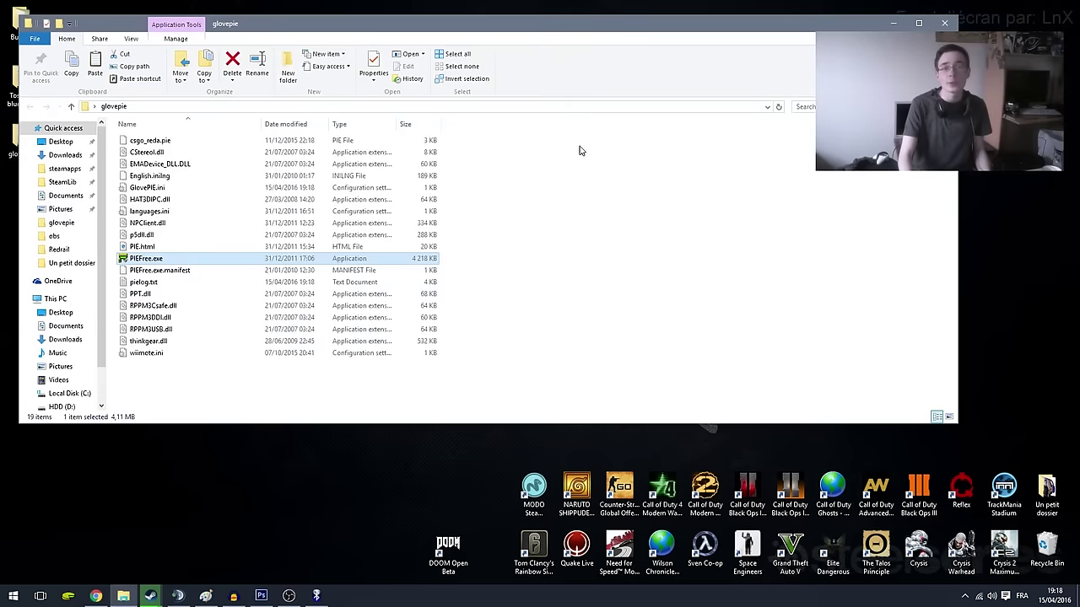
{"action": "double_click", "coordinate": [144, 260]}
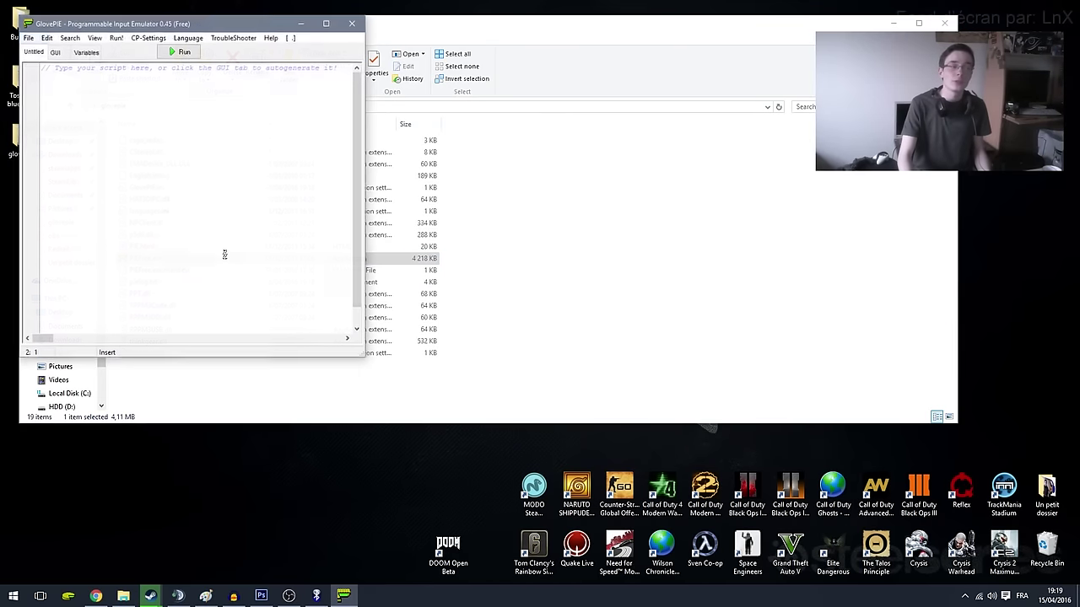
{"action": "left_click", "coordinate": [29, 38]}
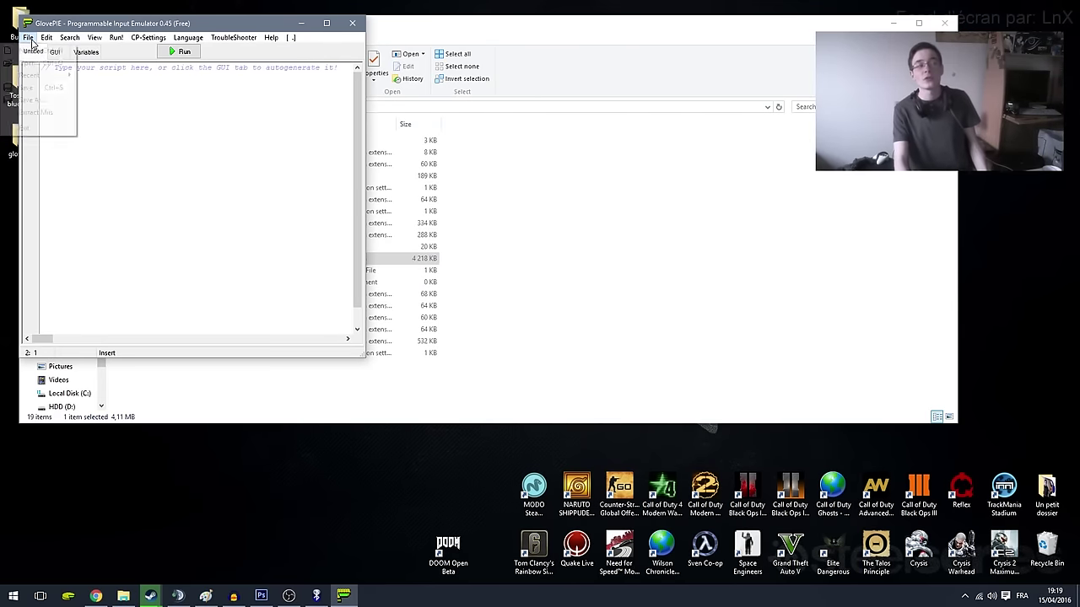
{"action": "left_click", "coordinate": [38, 65]}
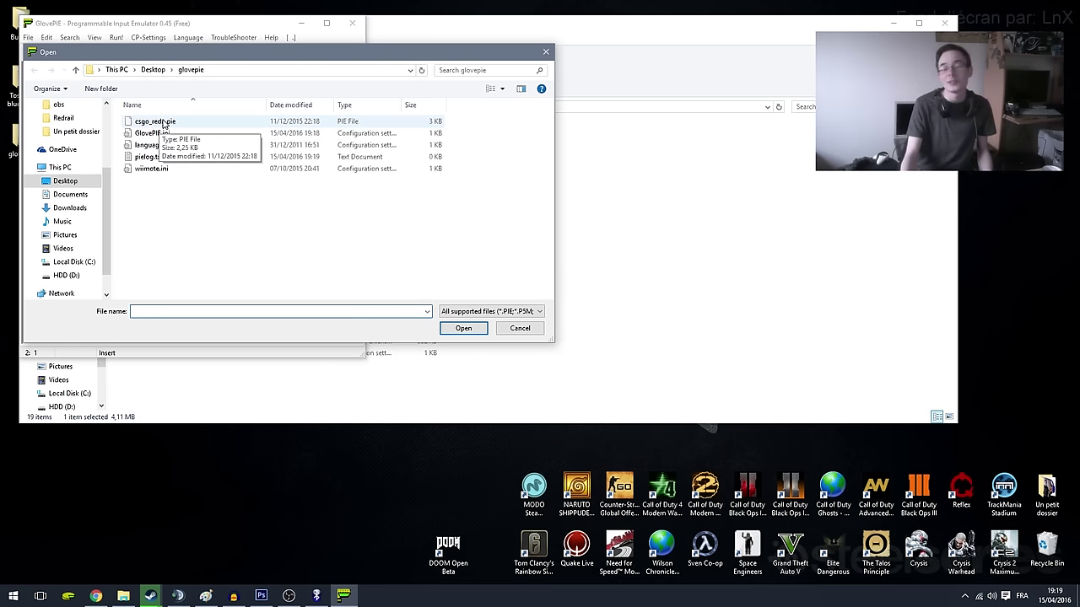
{"action": "double_click", "coordinate": [164, 124]}
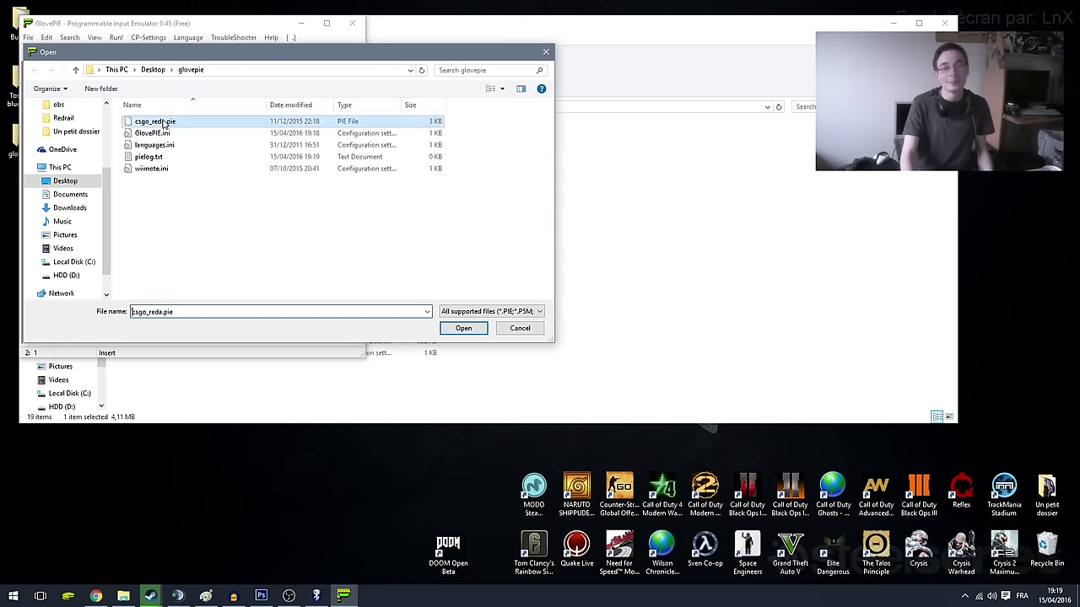
{"action": "left_click_drag", "start_coordinate": [368, 129], "coordinate": [753, 133]}
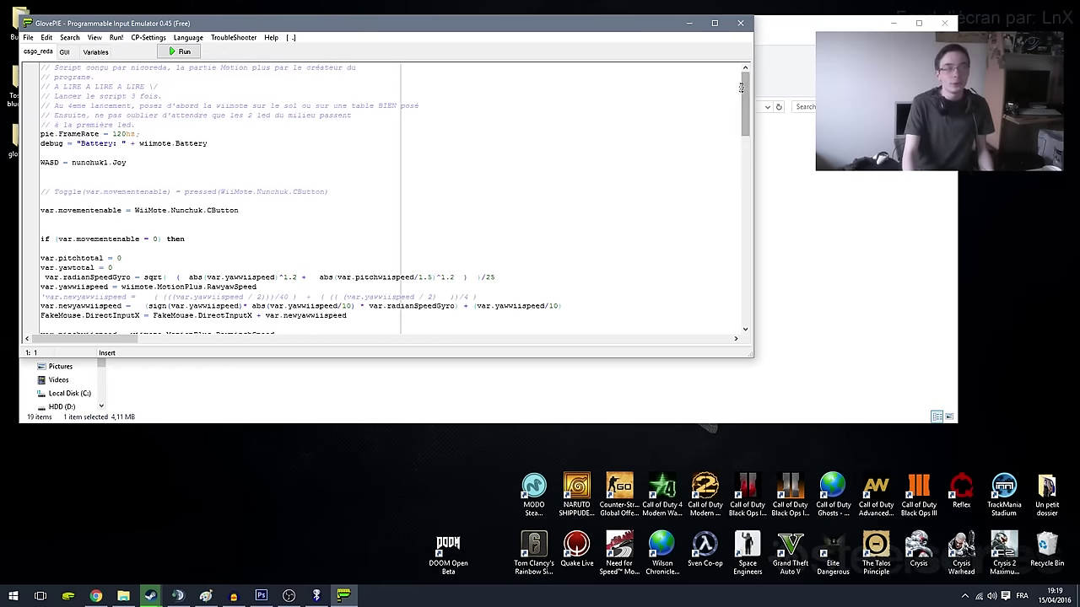
{"action": "mouse_move", "coordinate": [746, 95]}
{"action": "left_mouse_down"}
{"action": "mouse_move", "coordinate": [743, 236]}
{"action": "mouse_move", "coordinate": [750, 98]}
{"action": "left_mouse_up"}
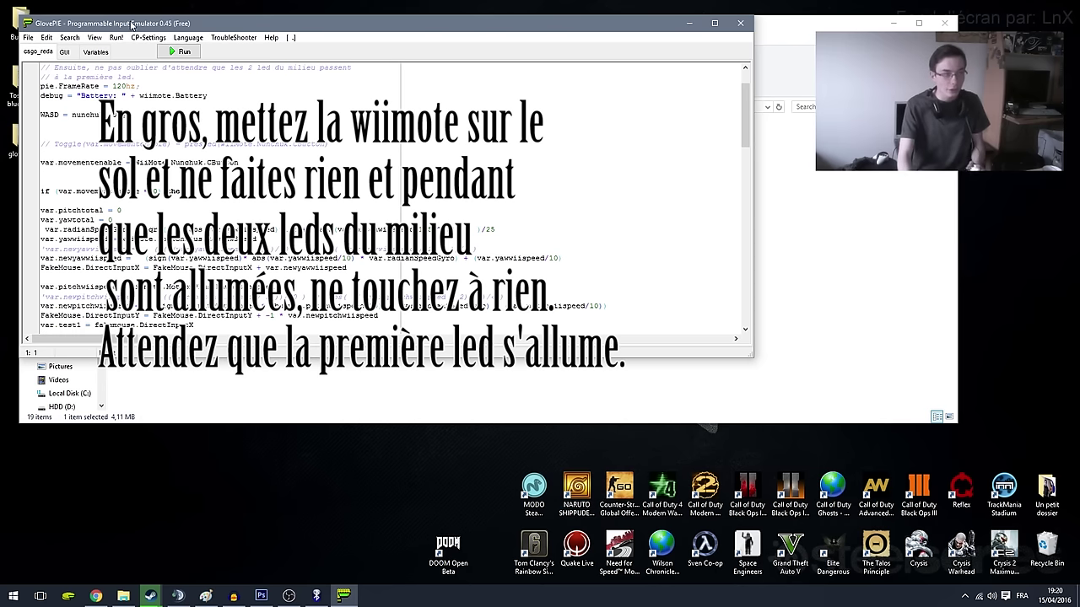
Step: Run the csgo_reda script, stop it, and start it again, leaving it running
{"action": "left_click", "coordinate": [180, 53]}
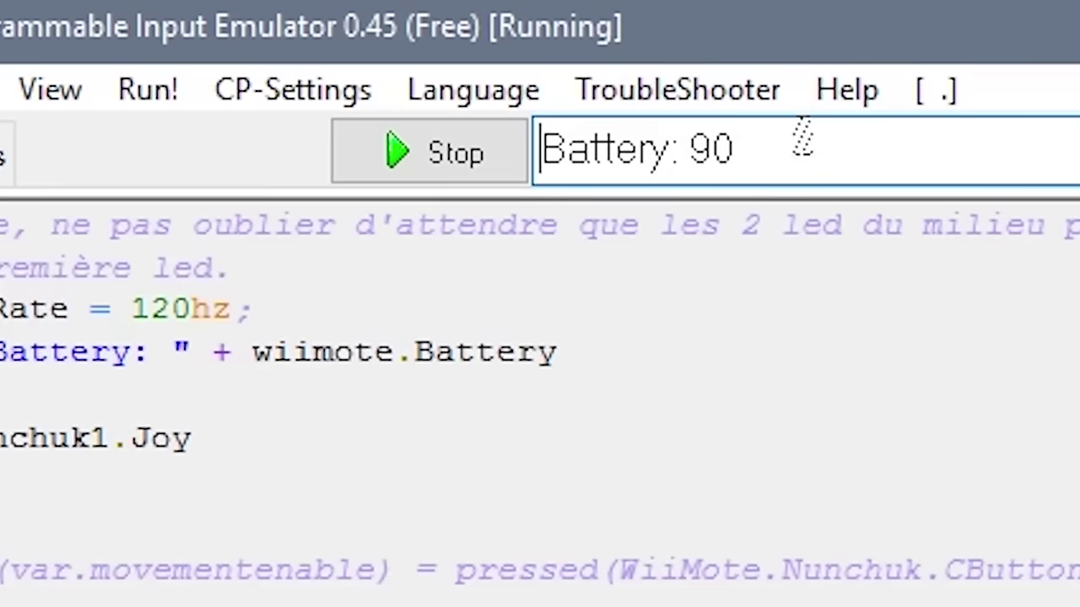
{"action": "type", "text": "qs"}
{"action": "key", "text": "BackSpace"}
{"action": "key", "text": "BackSpace"}
{"action": "type", "text": "q"}
{"action": "key", "text": "BackSpace"}
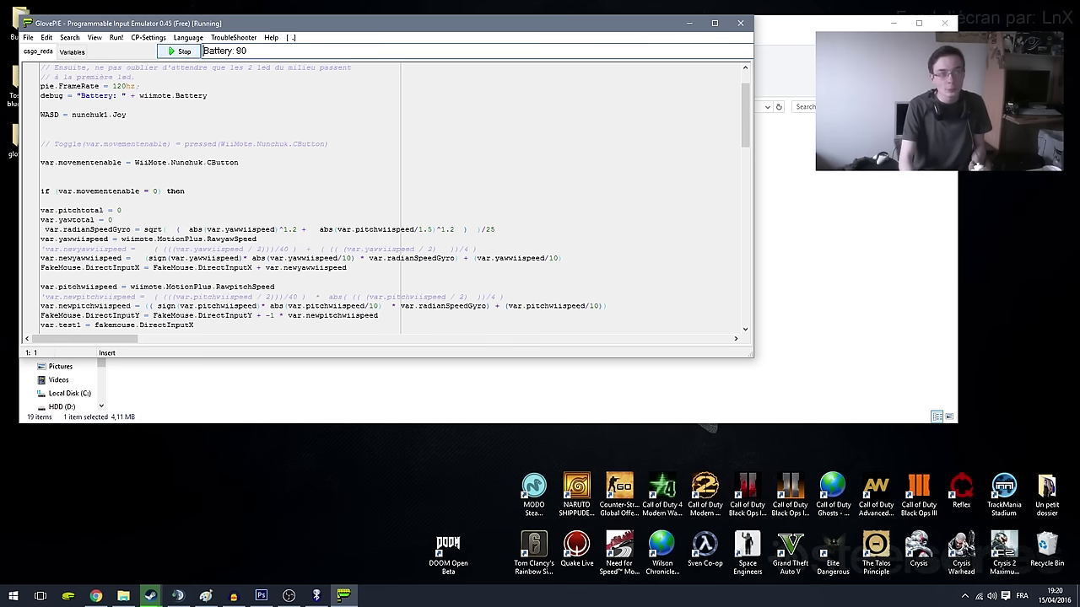
{"action": "left_click", "coordinate": [184, 52]}
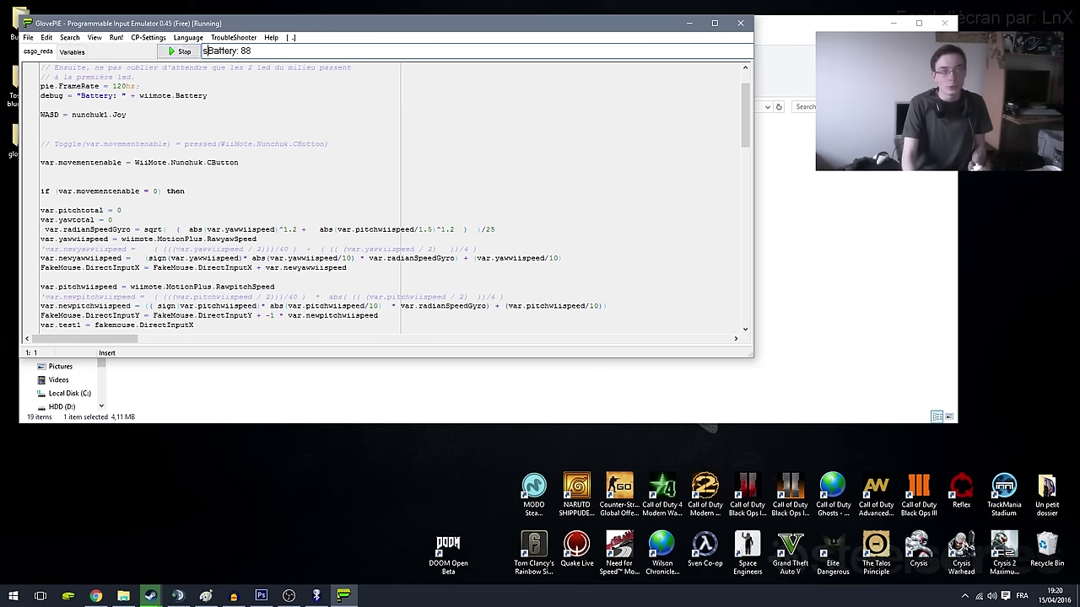
{"action": "left_click", "coordinate": [174, 52]}
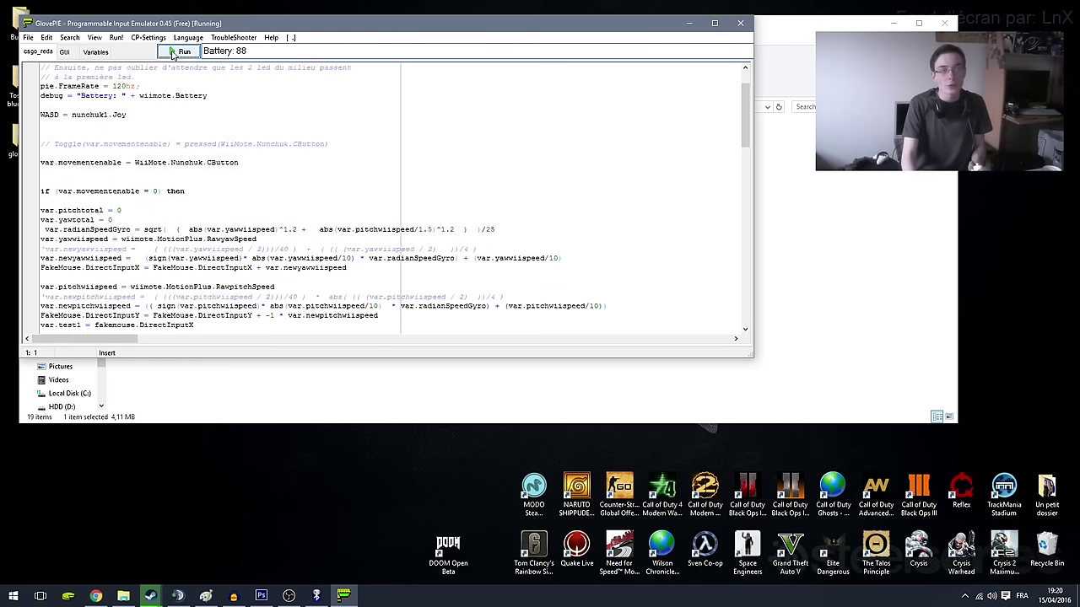
{"action": "left_click", "coordinate": [177, 52]}
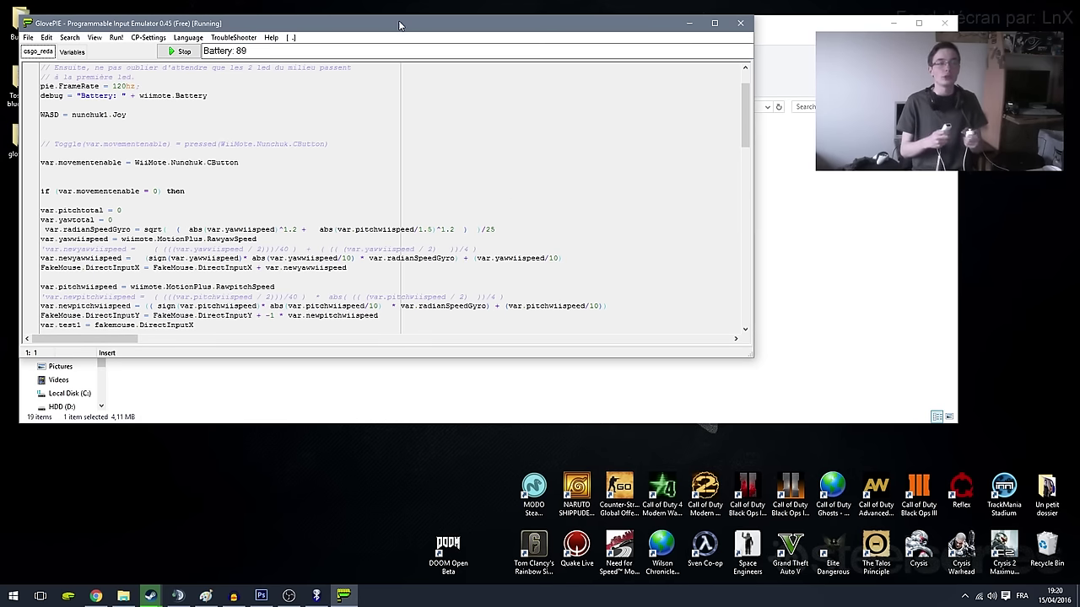
Step: Move the GlovePIE window and the glovepie folder window lower on the desktop
{"action": "left_click_drag", "start_coordinate": [400, 25], "coordinate": [449, 119]}
{"action": "left_click", "coordinate": [536, 41]}
{"action": "left_click_drag", "start_coordinate": [477, 30], "coordinate": [568, 142]}
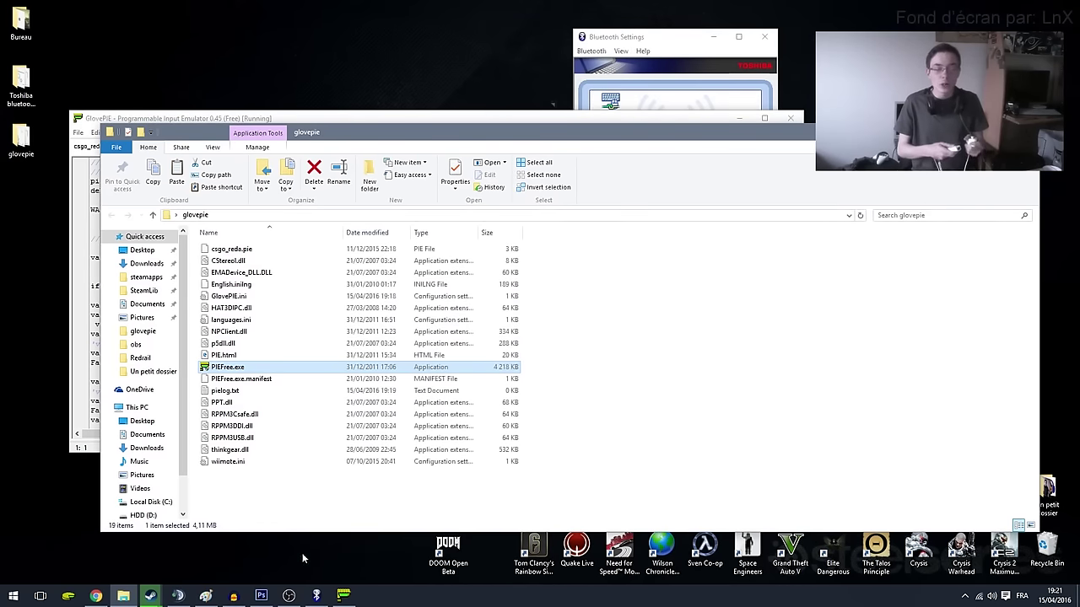
{"action": "left_click", "coordinate": [150, 596]}
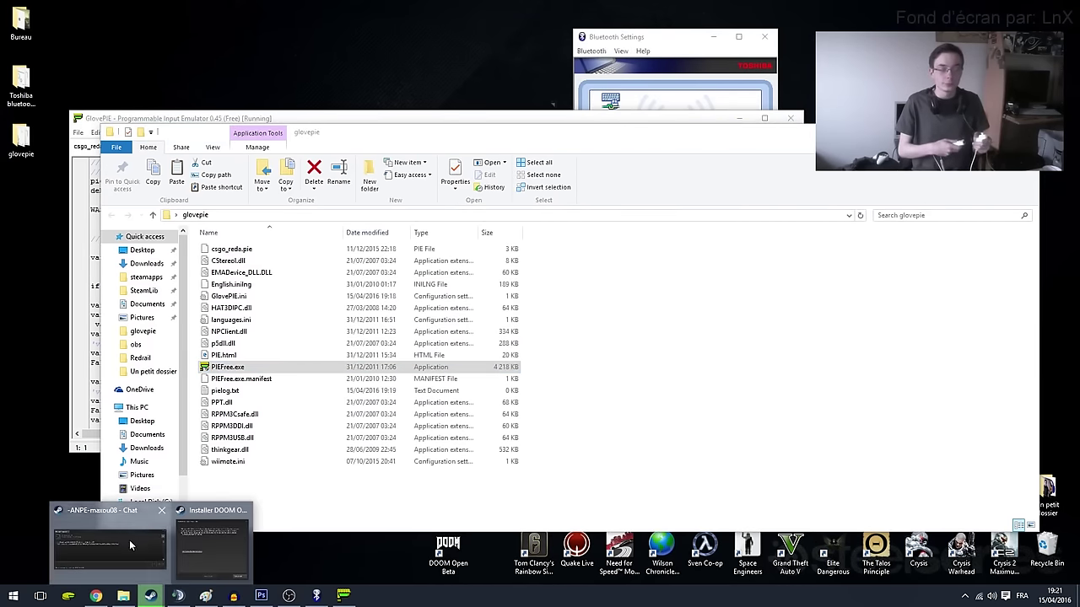
{"action": "left_click", "coordinate": [109, 544]}
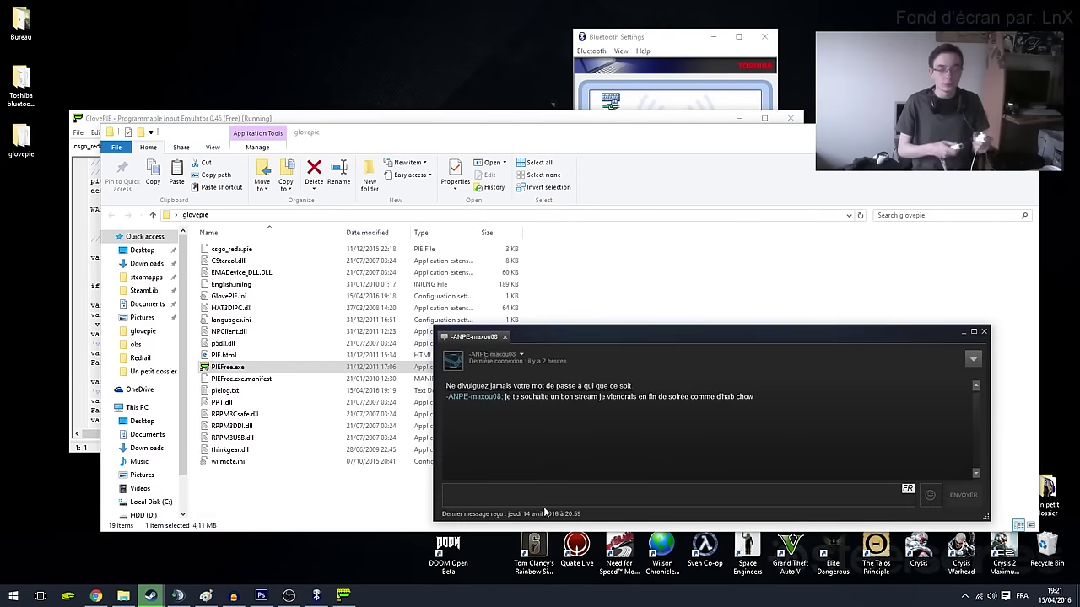
{"action": "left_click", "coordinate": [966, 596]}
{"action": "left_click", "coordinate": [976, 282]}
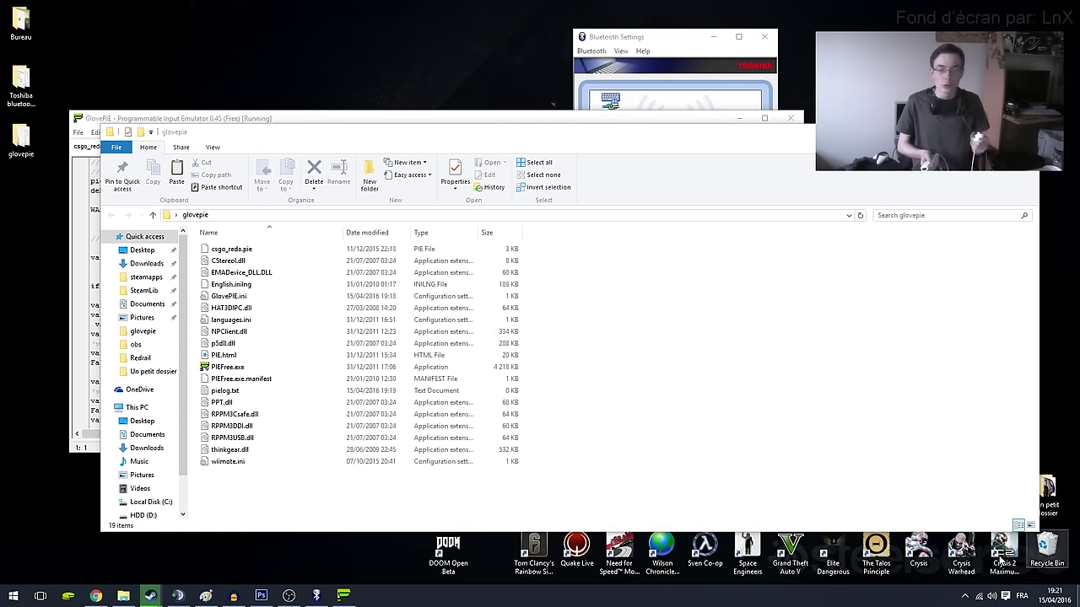
Step: Show the desktop and select the Counter-Strike: Global Offensive shortcut
{"action": "left_click", "coordinate": [1078, 596]}
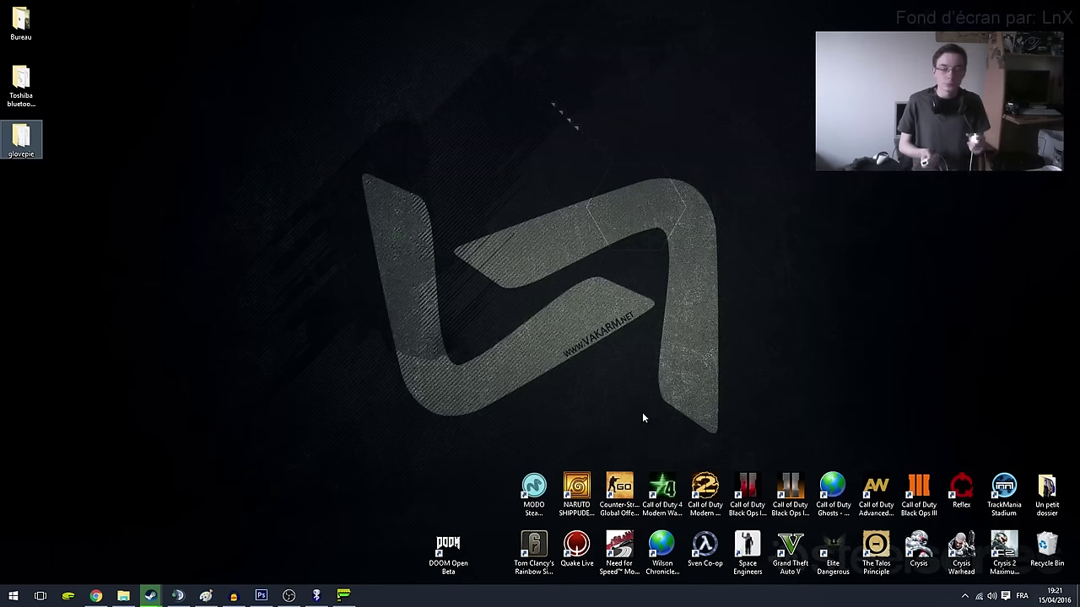
{"action": "left_click", "coordinate": [626, 491]}
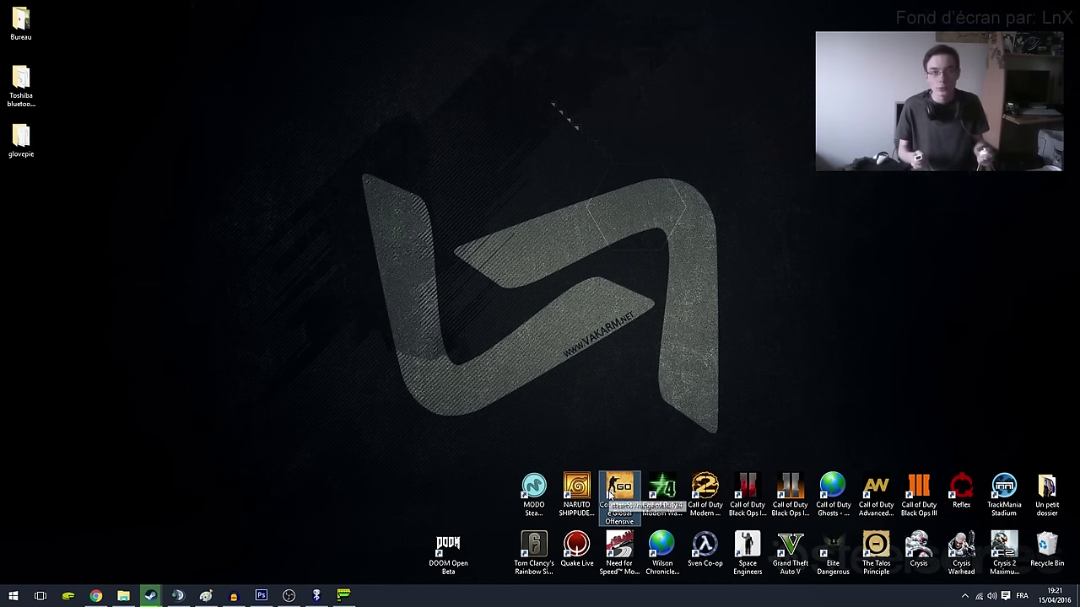